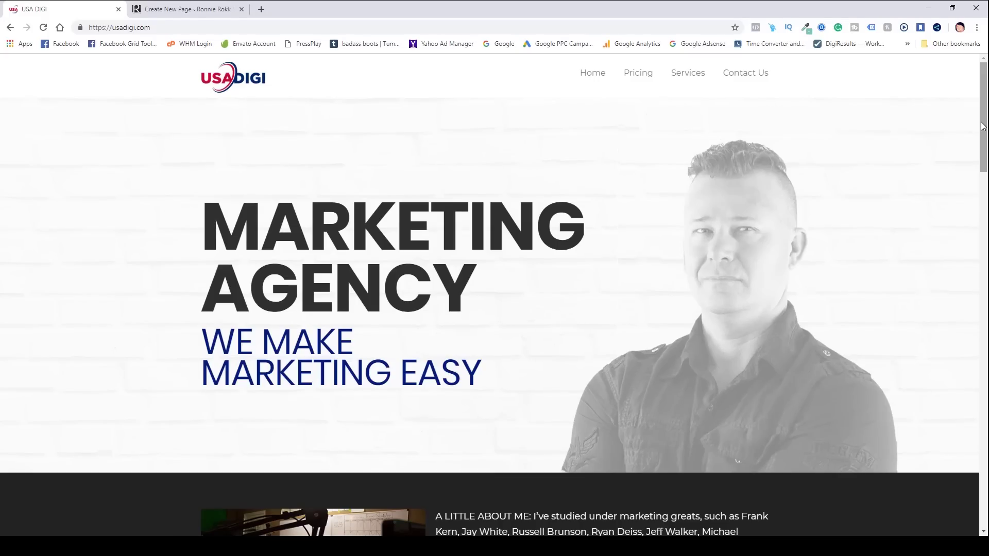
Step: Reload the USA DIGI homepage and look through its animated headline and page sections
left_click_drag(986, 130, 986, 160)
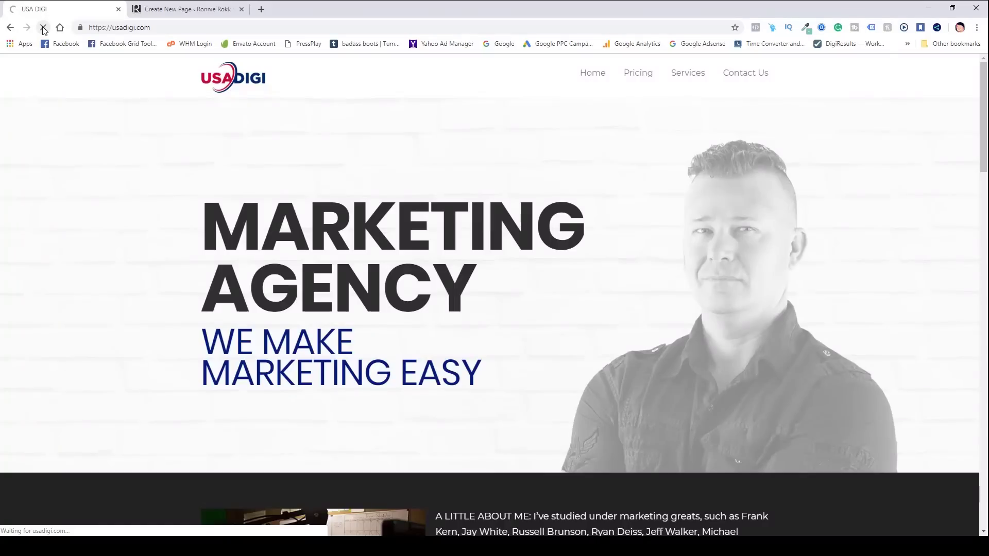
left_click(43, 28)
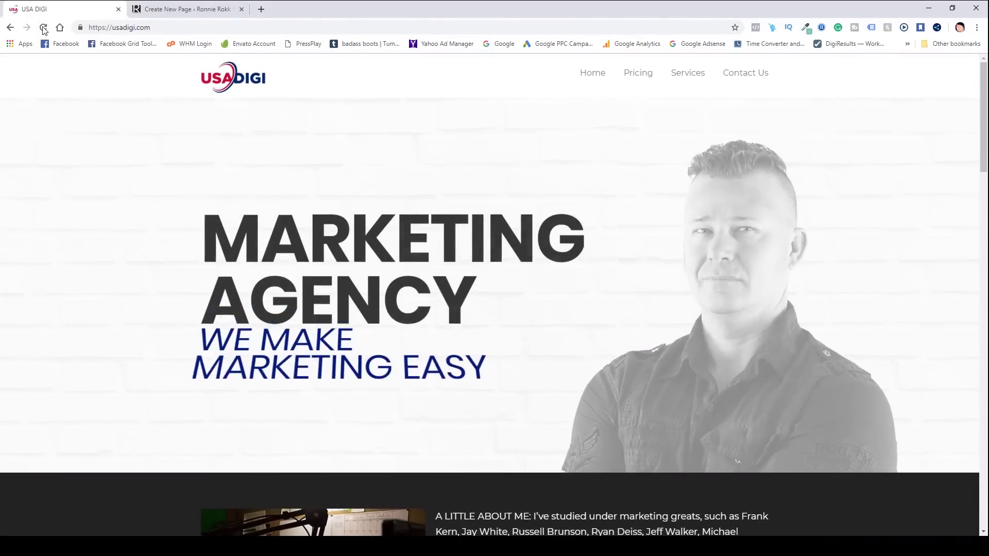
left_click_drag(986, 104, 986, 253)
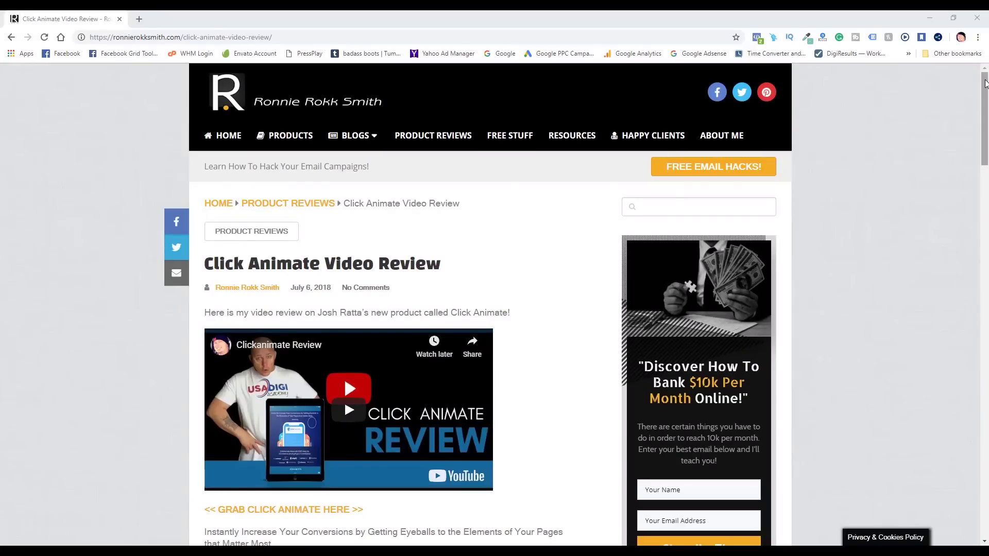
Step: Look through the Click Animate Video Review blog post, from the embedded video to the product description
scroll(985, 83, "down", 4)
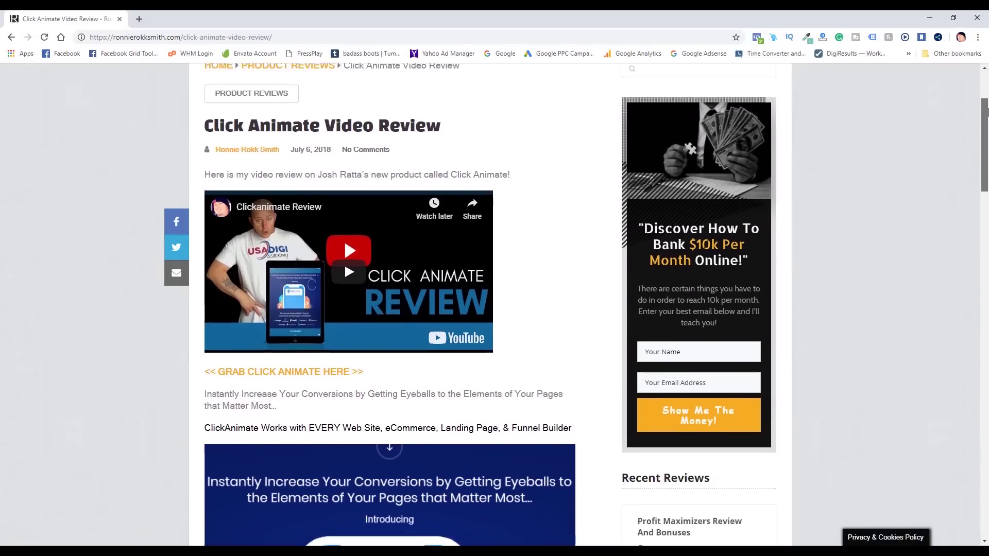
scroll(987, 164, "down", 4)
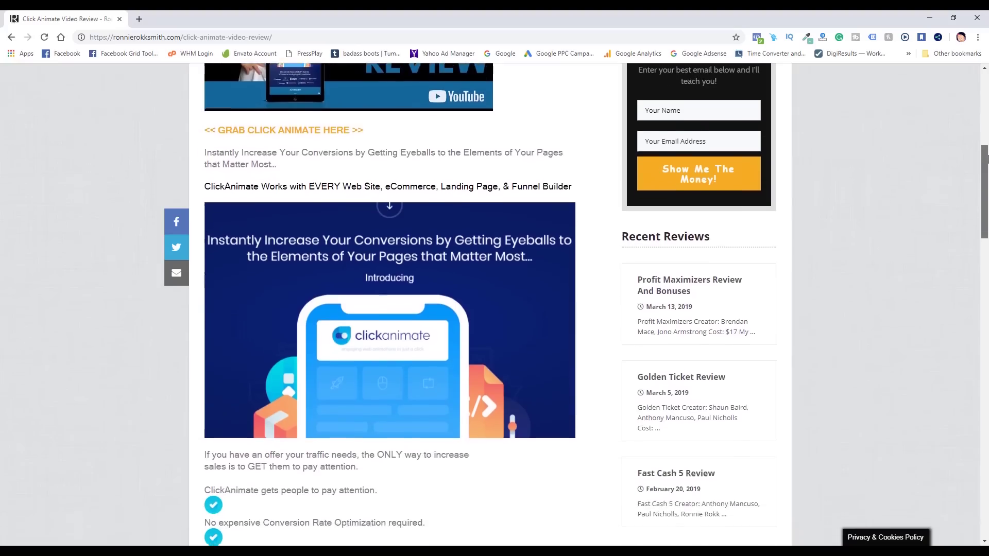
left_click_drag(987, 164, 981, 54)
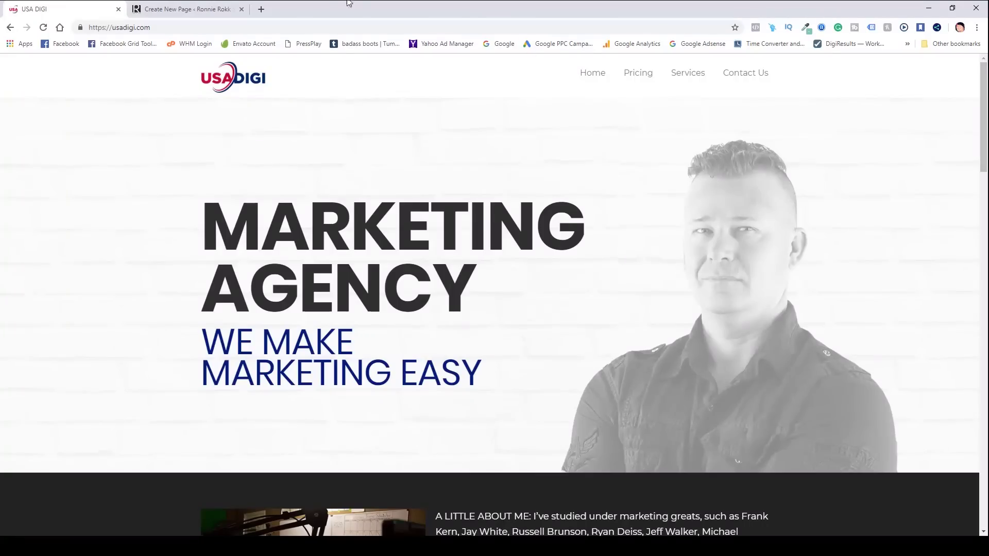
Step: Browse OptimizePress's Create New Page gallery, examining the opt-in, thank you and sales page templates
left_click(204, 10)
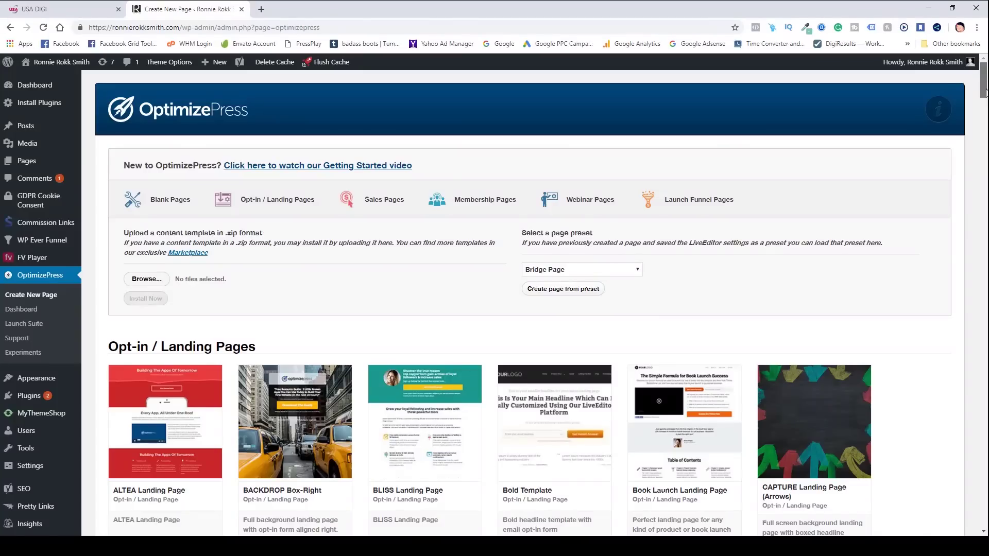
left_click_drag(985, 92, 983, 383)
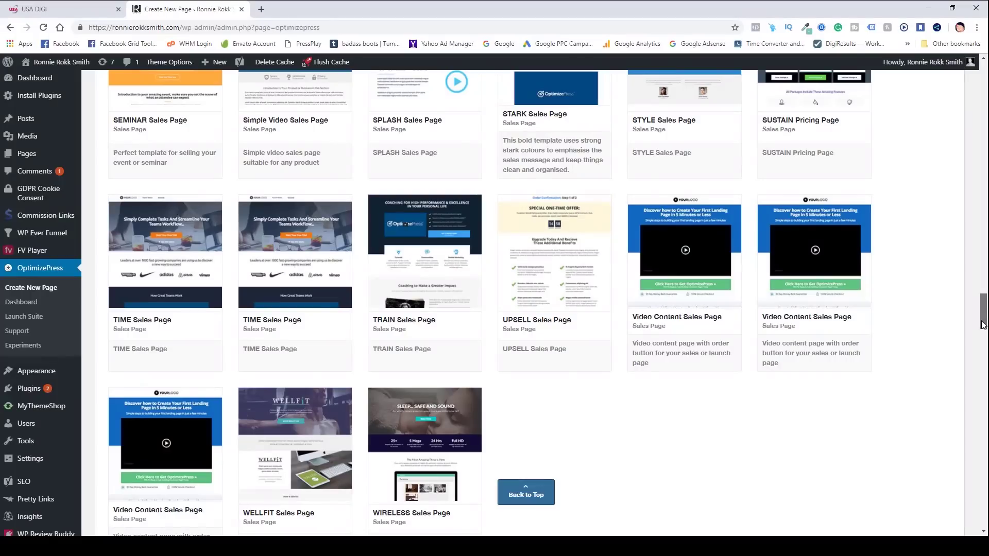
scroll(983, 324, "up", 2)
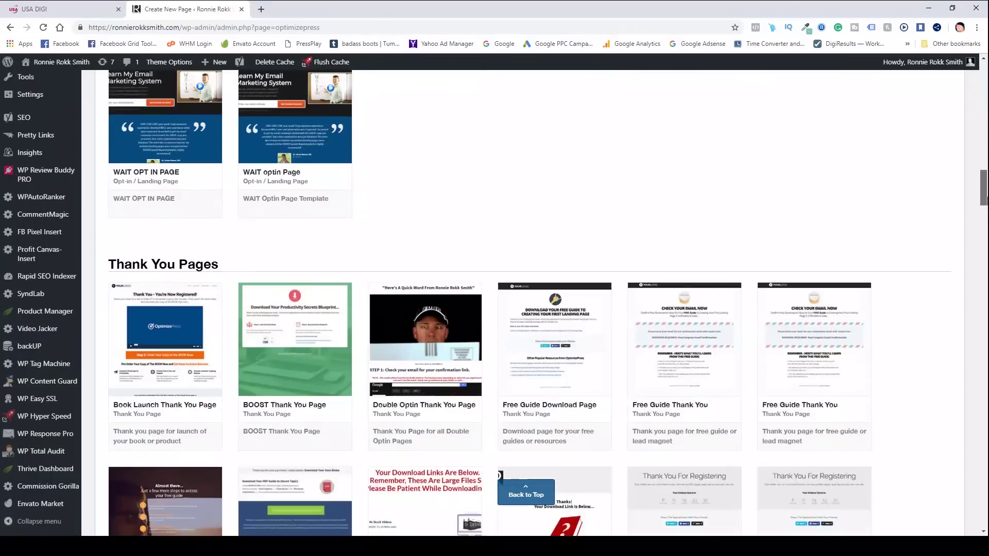
scroll(985, 124, "down", 3)
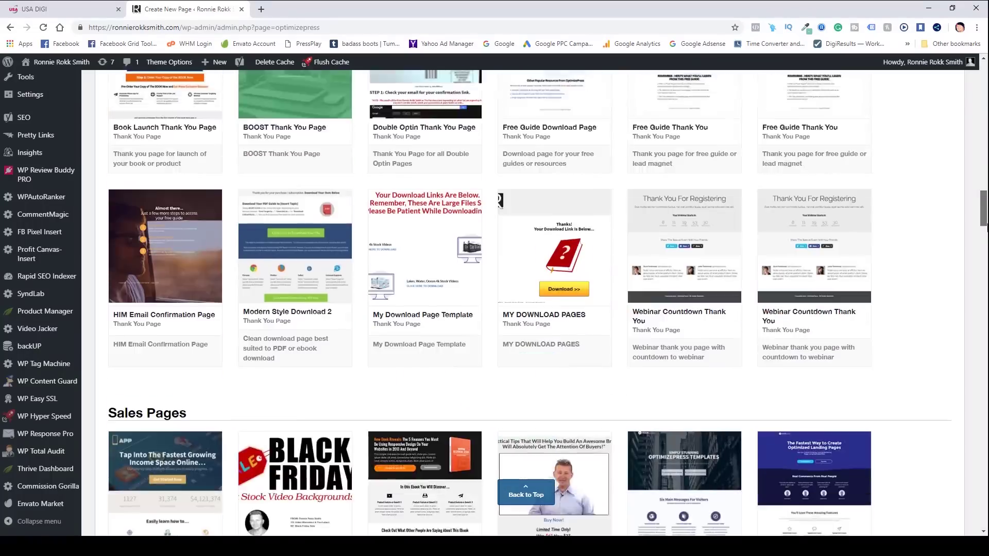
scroll(985, 124, "up", 10)
left_click_drag(985, 90, 985, 88)
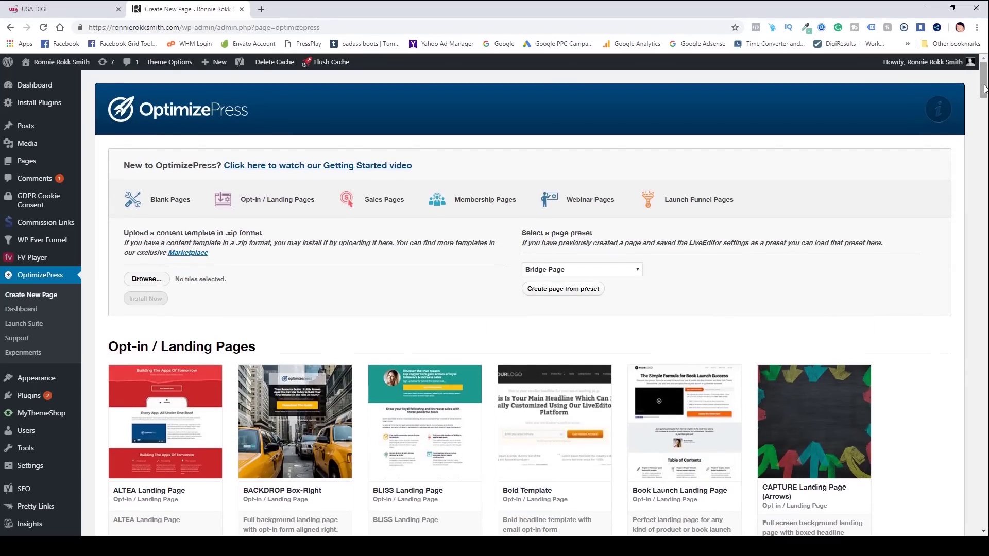
left_click_drag(985, 95, 985, 112)
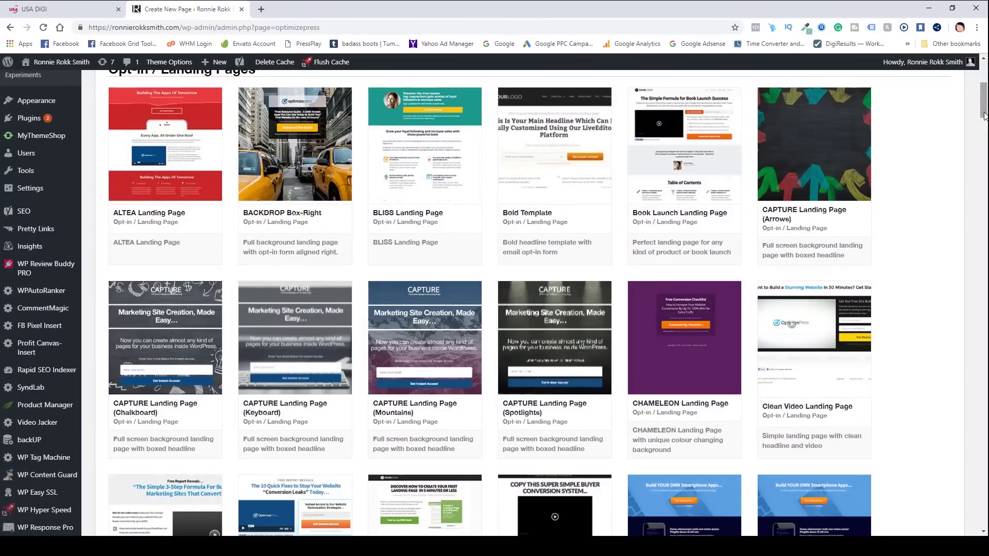
left_click_drag(984, 116, 985, 264)
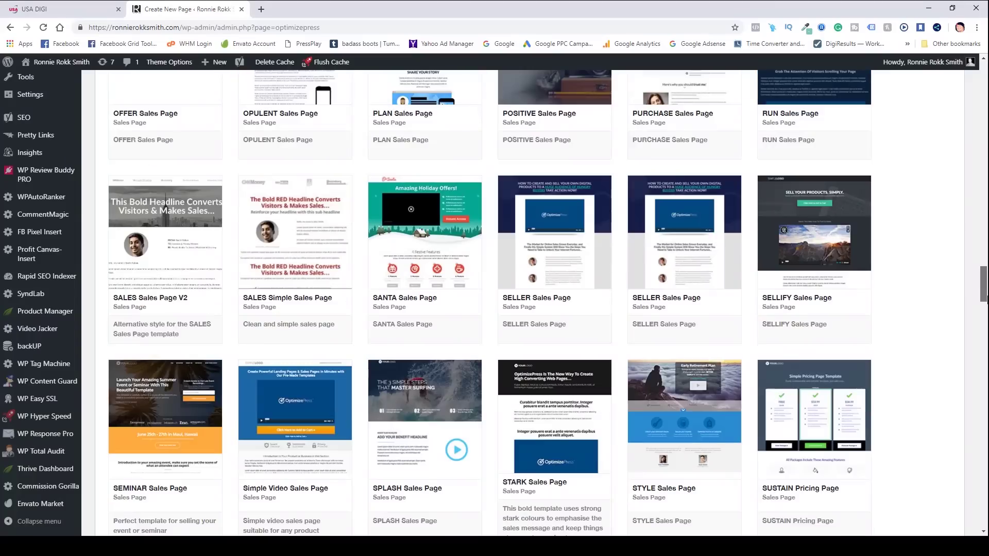
scroll(547, 292, "down", 3)
scroll(548, 292, "up", 3)
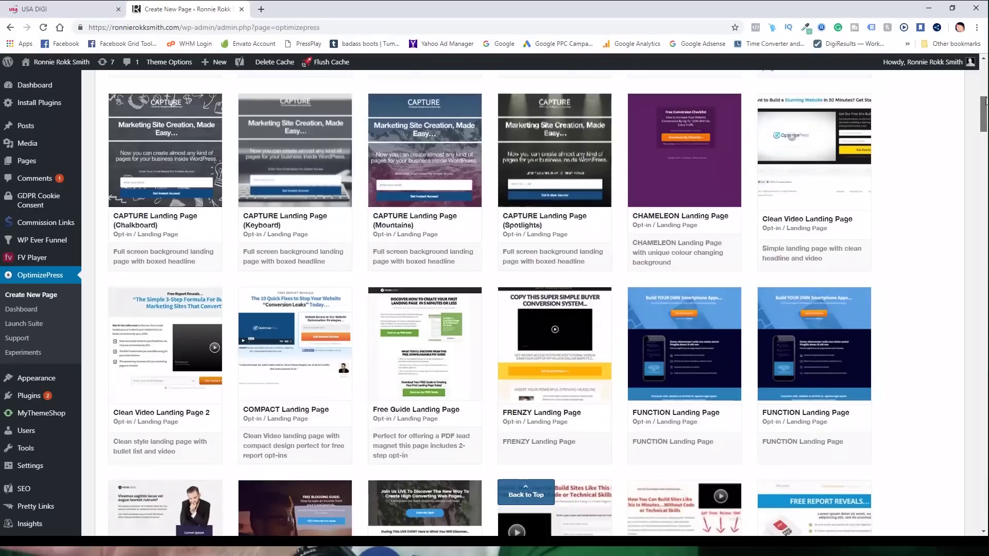
left_click_drag(985, 101, 986, 73)
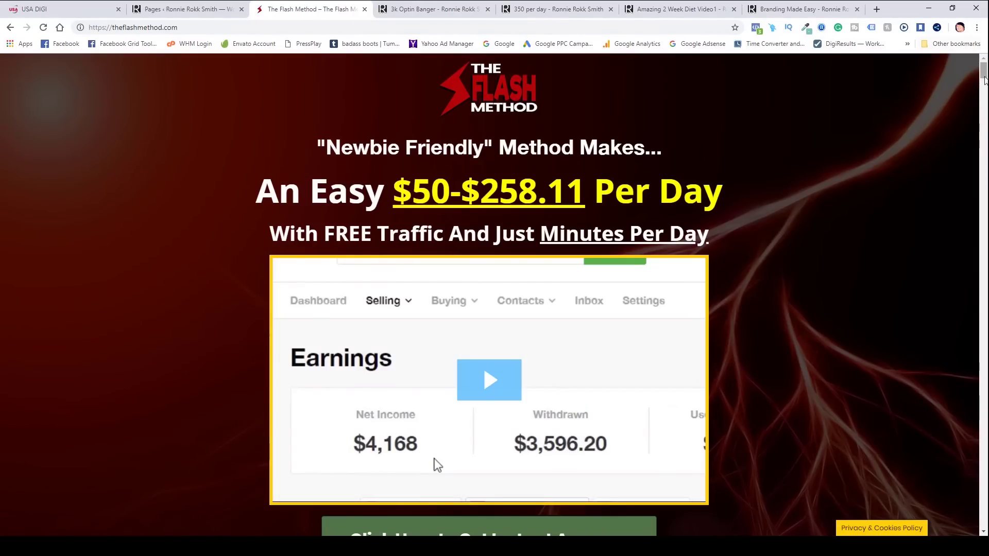
Step: Look through the full Flash Method sales page and view the 3k Optin Banger opt-in page
left_click_drag(984, 76, 984, 353)
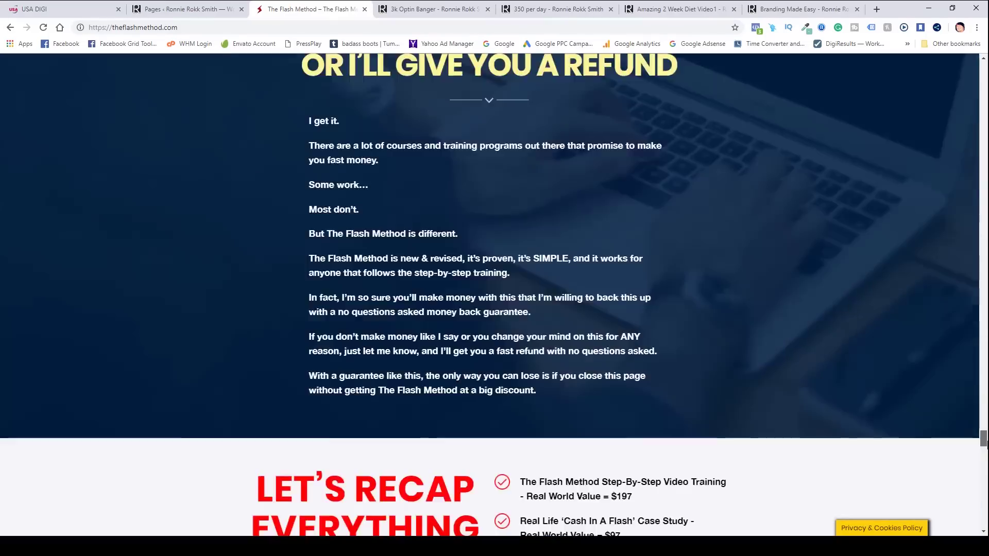
left_click_drag(984, 441, 983, 61)
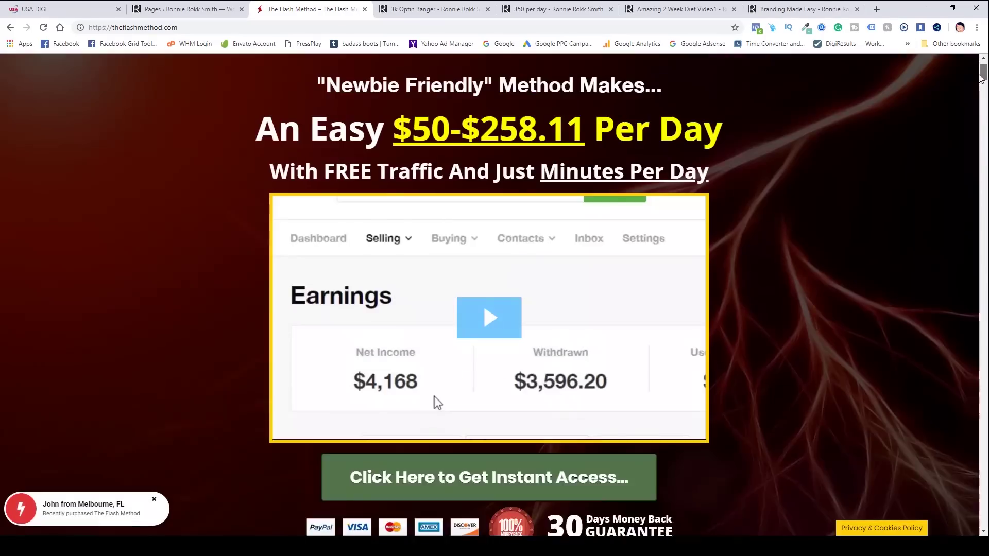
left_click(435, 13)
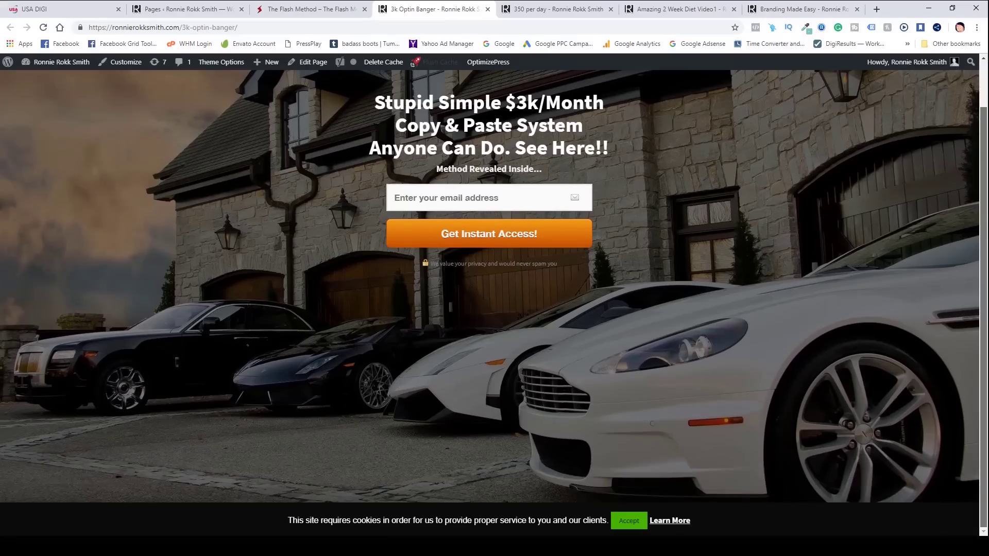
scroll(525, 65, "up", 1)
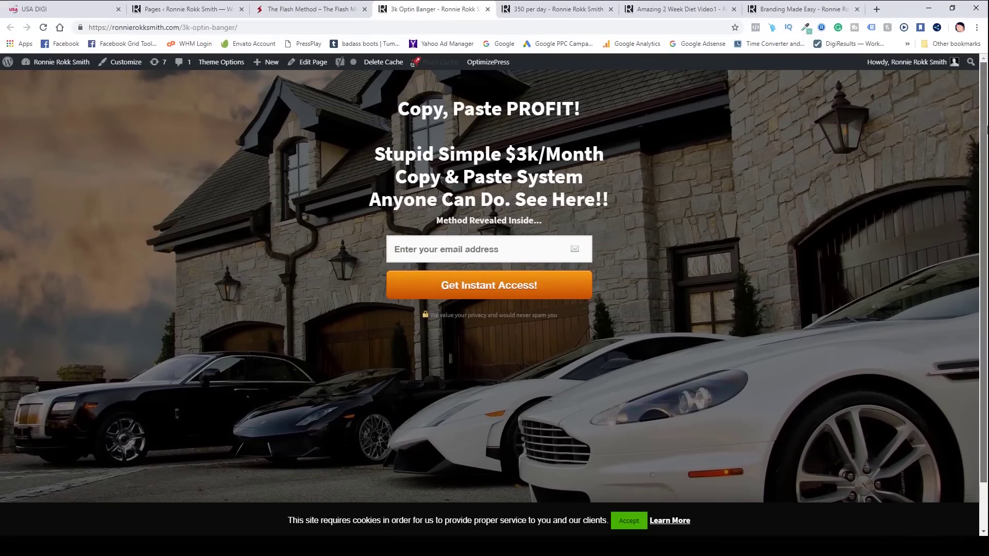
Step: View the 350 per day page and try its call-to-action for instant access to the blueprint
left_click(544, 11)
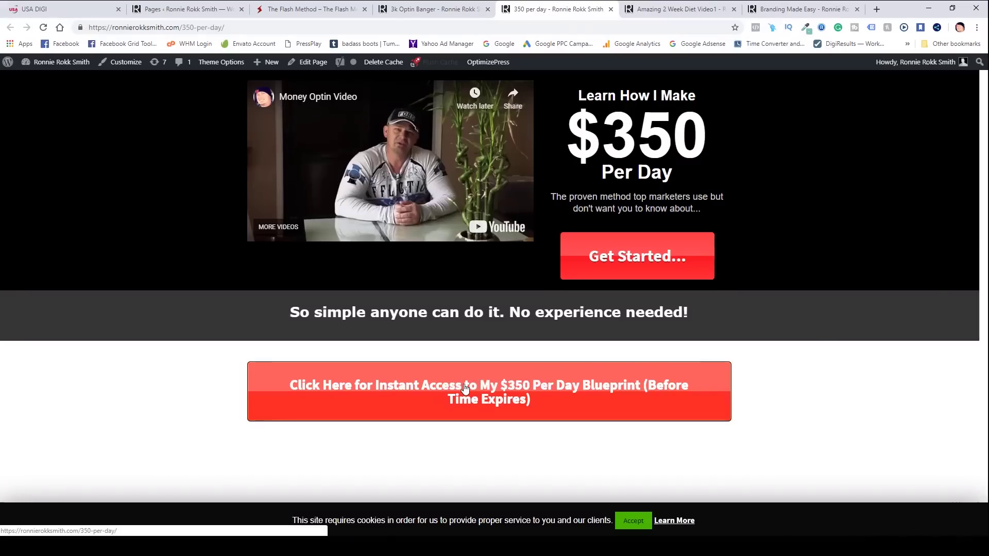
left_click(465, 387)
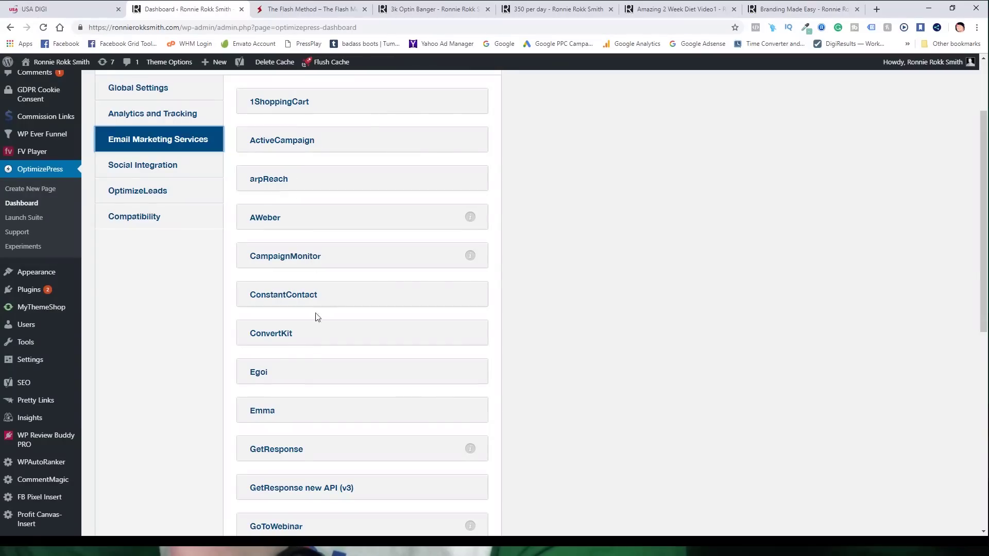
scroll(352, 356, "down", 2)
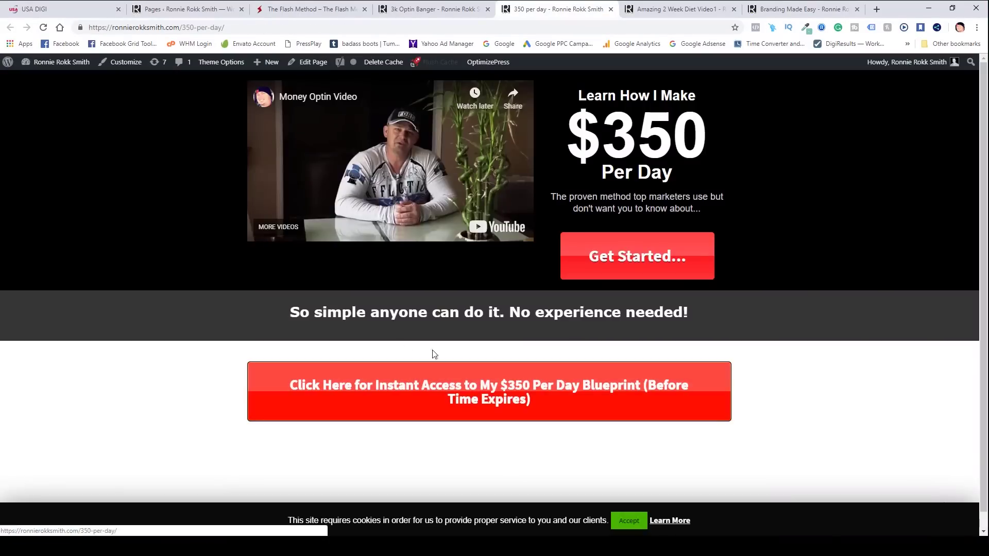
Step: View the Amazing 2 Week Diet video page and look through the Branding Made Easy sales page
left_click(674, 10)
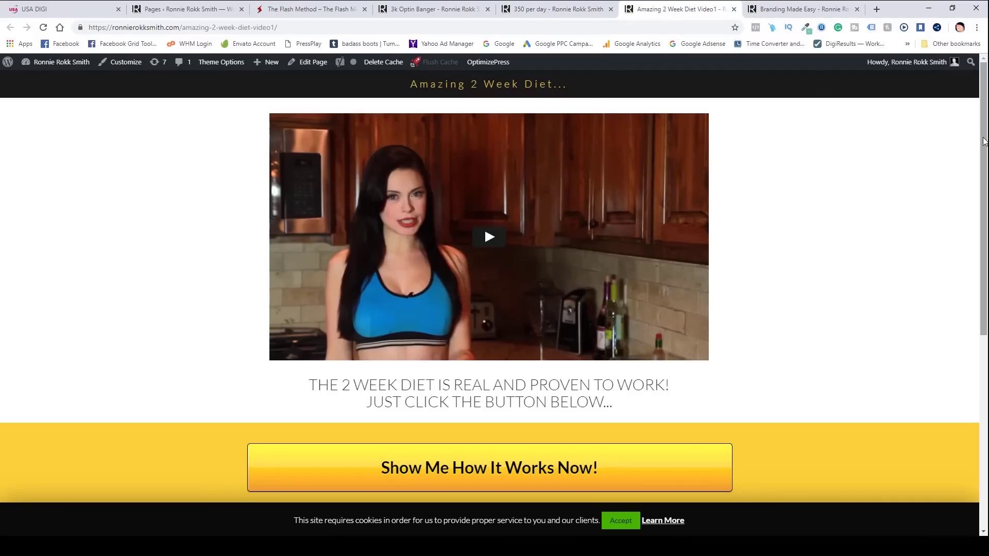
left_click_drag(984, 141, 983, 113)
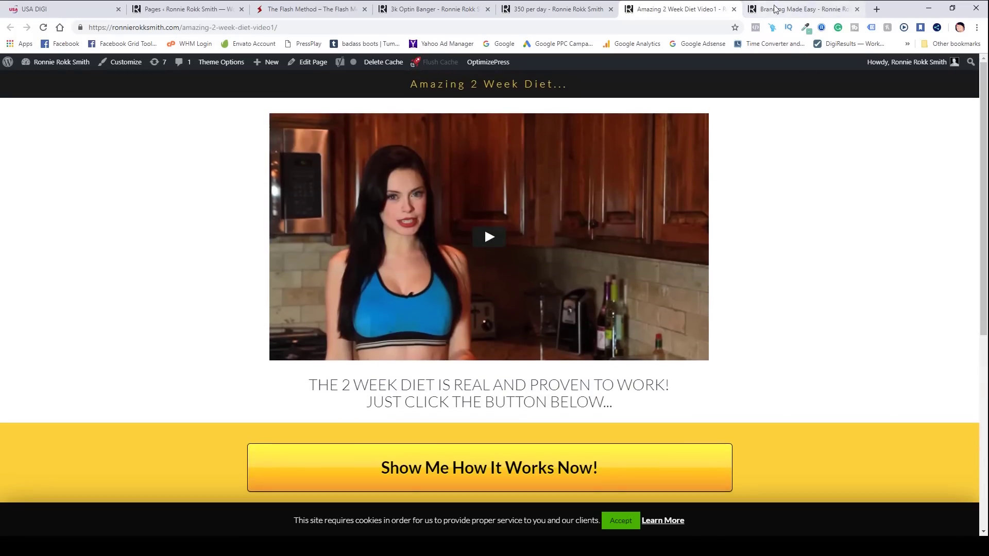
left_click(797, 12)
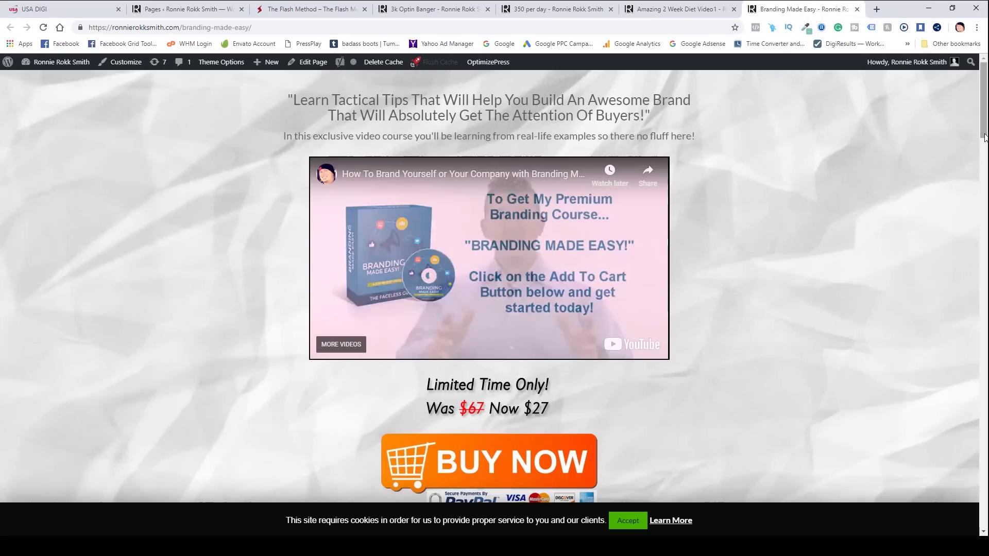
left_click_drag(985, 138, 986, 278)
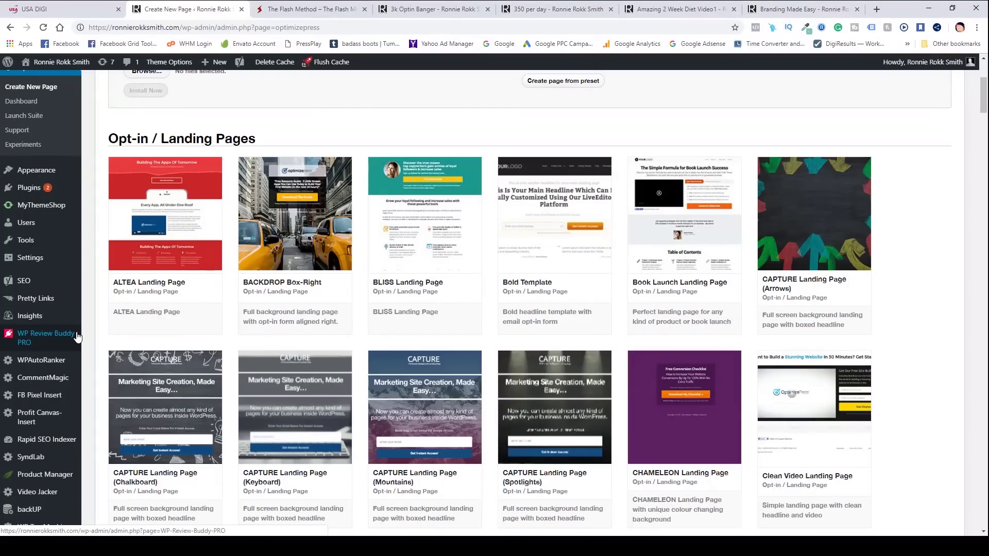
Step: Open the Email Marketing Services settings in the OptimizePress dashboard and review the list of available integrations
mouse_move(43, 175)
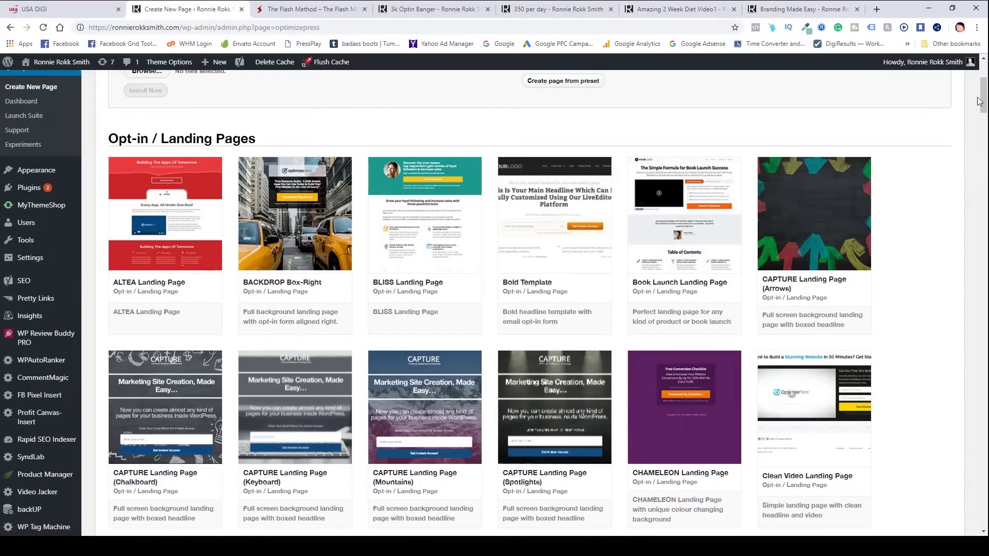
left_click_drag(983, 99, 984, 78)
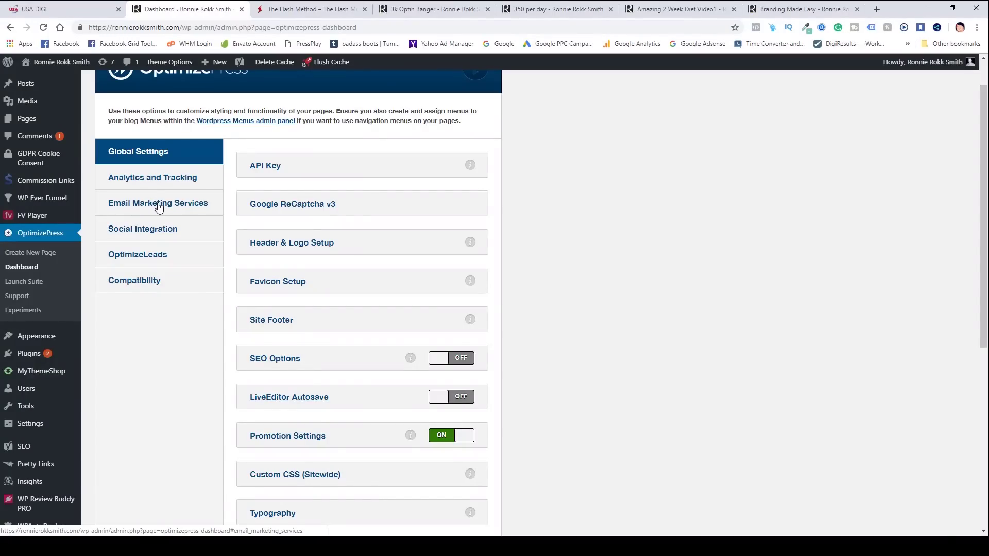
left_click(159, 205)
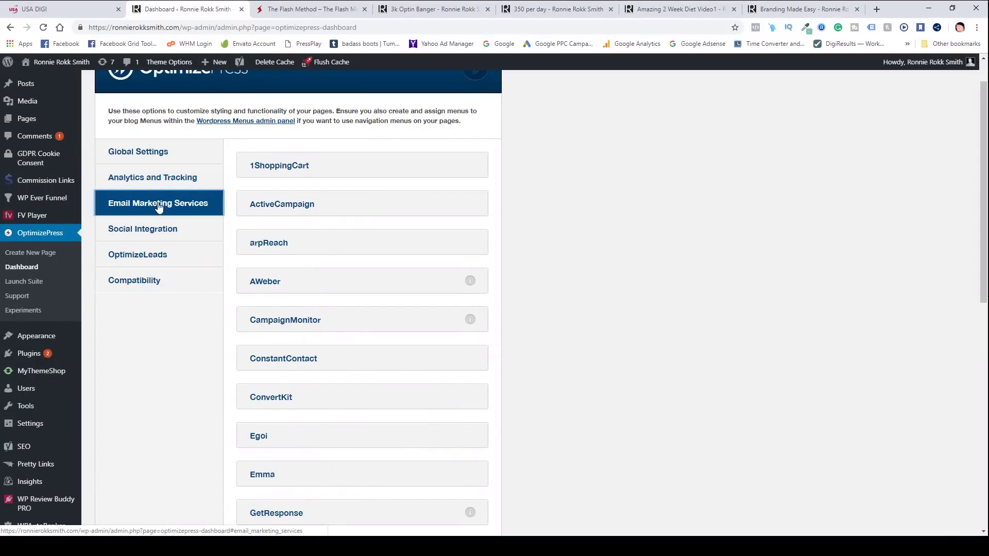
left_click_drag(985, 167, 985, 196)
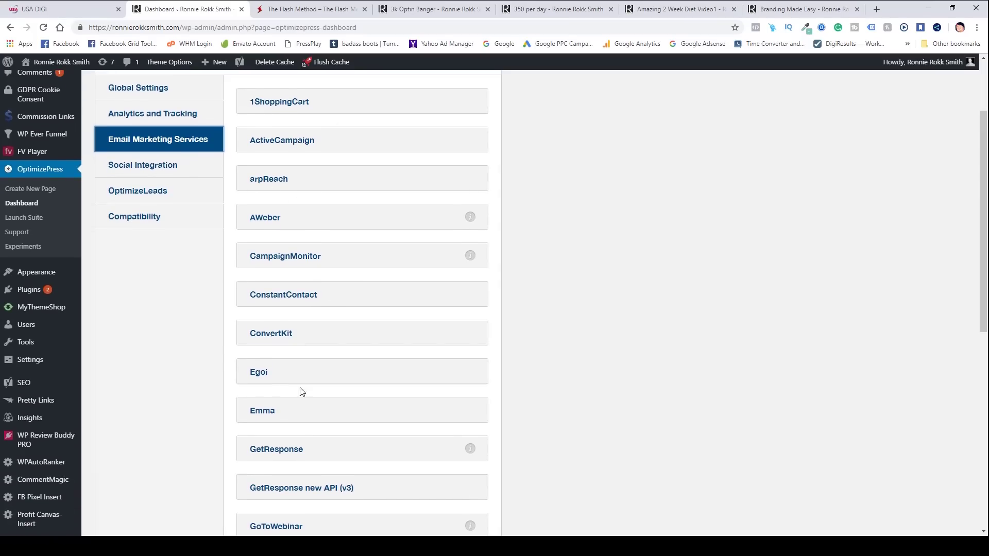
scroll(294, 355, "down", 2)
scroll(309, 360, "down", 4)
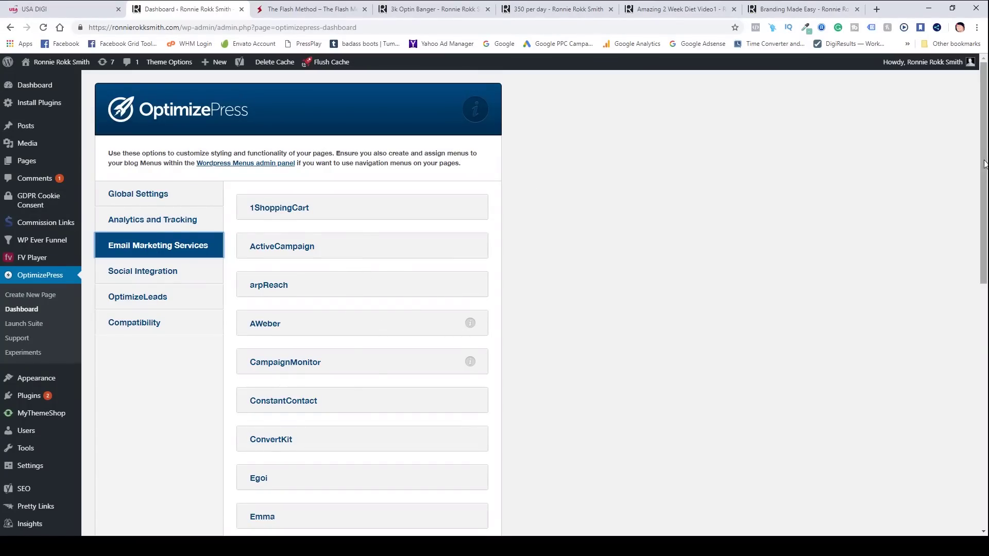
scroll(984, 164, "down", 5)
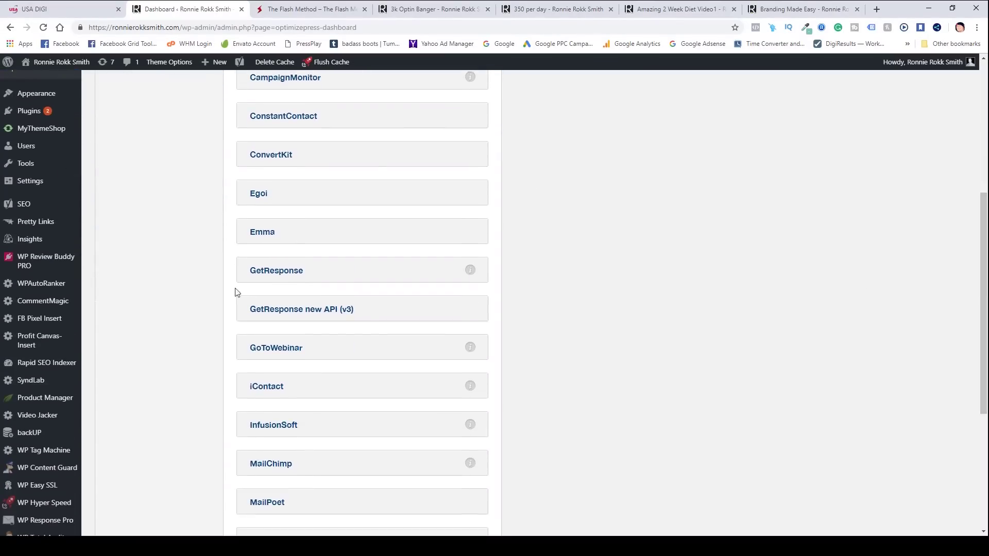
Step: Expand the GetResponse integration and view its API key and API calls URL settings
left_click(276, 271)
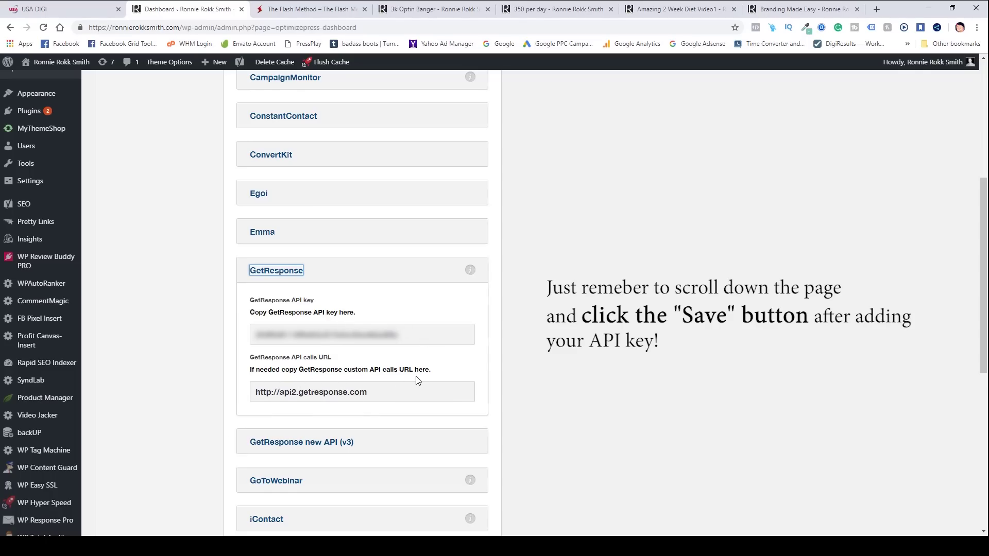
scroll(985, 288, "up", 5)
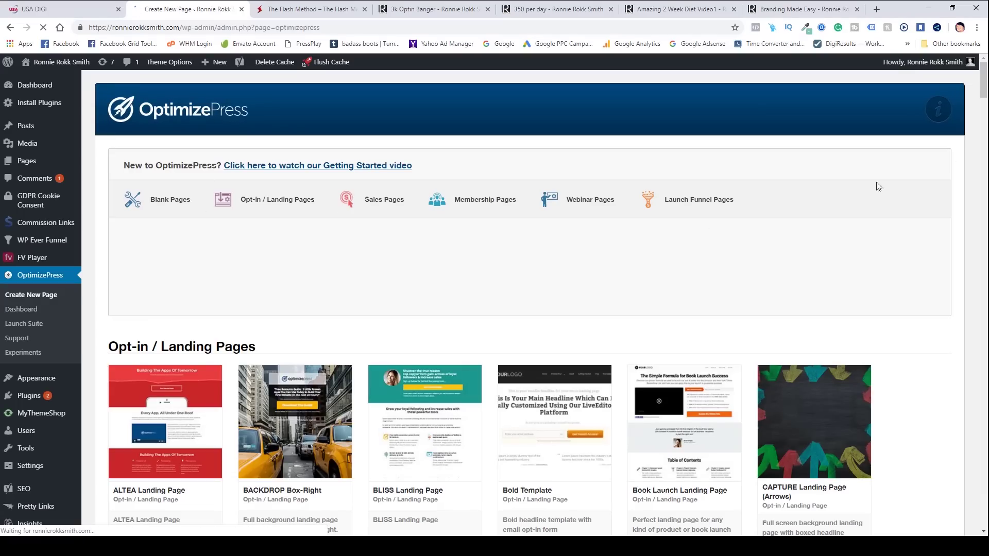
Step: Browse the Opt-in / Landing Pages templates and preview BACKDROP Box-Right, including its Download The Guide opt-in form
mouse_move(984, 93)
left_mouse_down()
mouse_move(985, 116)
mouse_move(985, 107)
left_mouse_up()
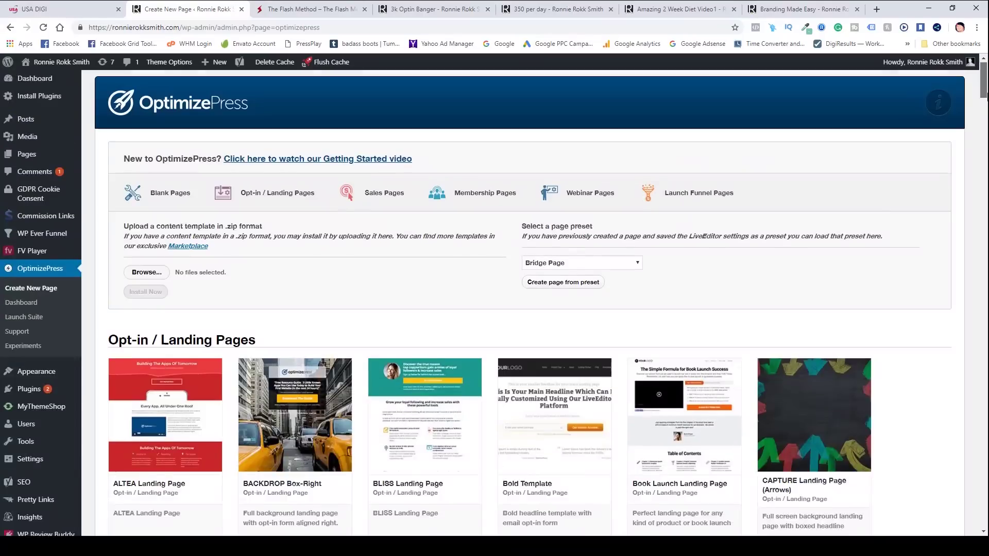
scroll(483, 303, "down", 3)
scroll(345, 209, "down", 1)
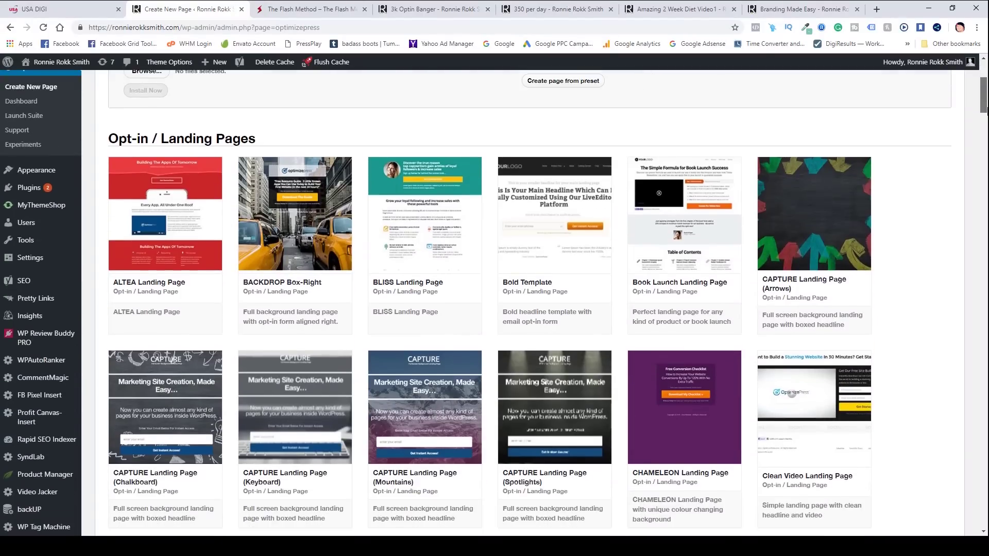
mouse_move(322, 213)
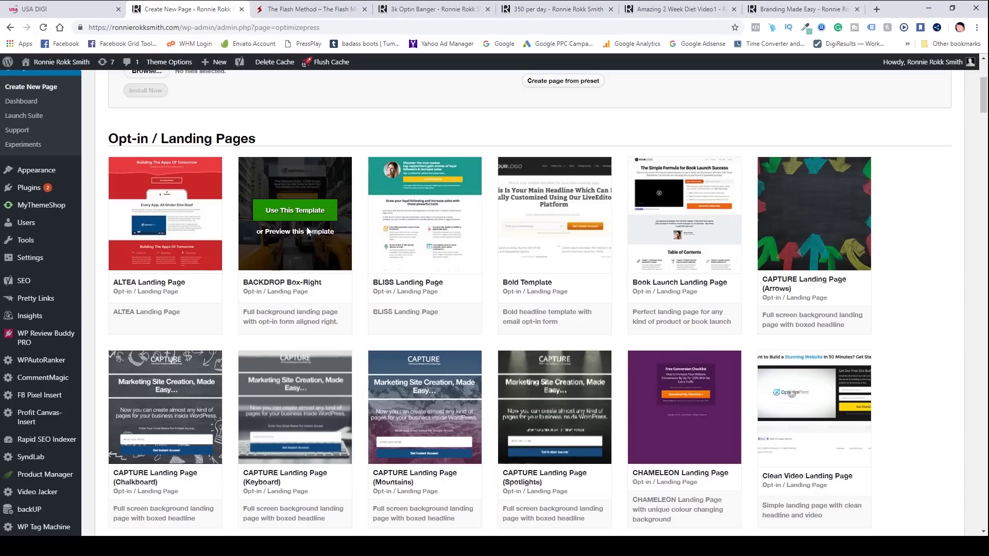
left_click(307, 231)
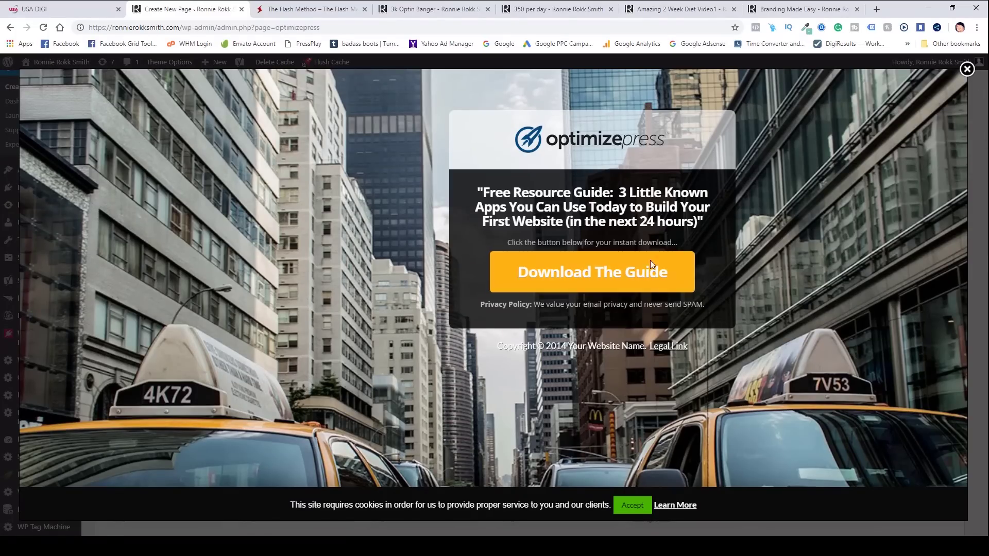
left_click(600, 268)
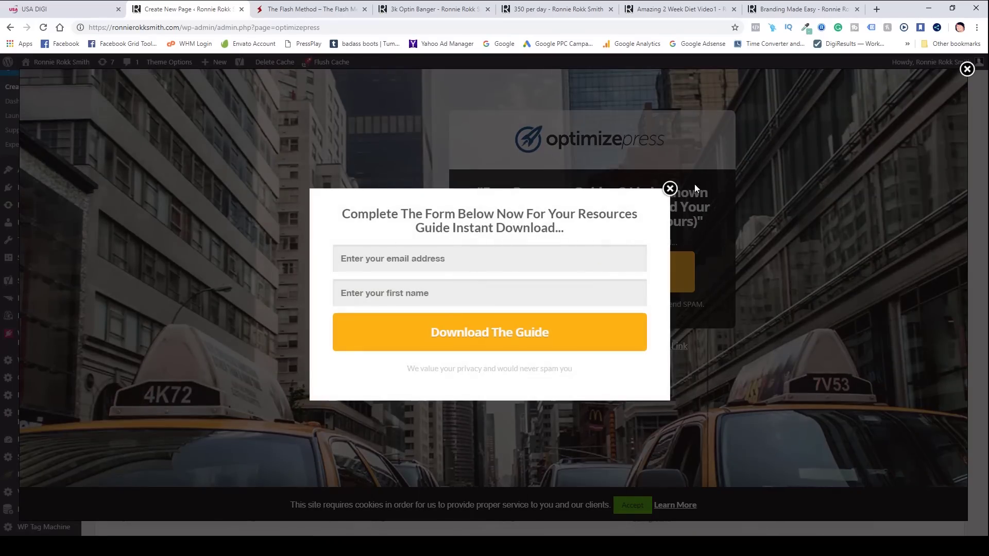
left_click(669, 189)
left_click(967, 68)
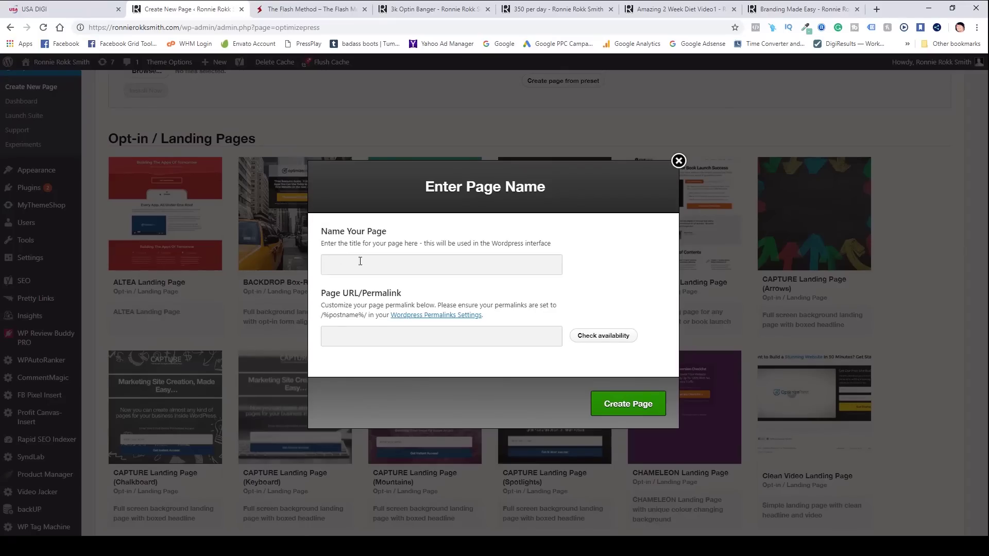
Step: Create a page named "landing page test" from the BACKDROP Box-Right template and view its headline editor without changing the text
left_click(346, 263)
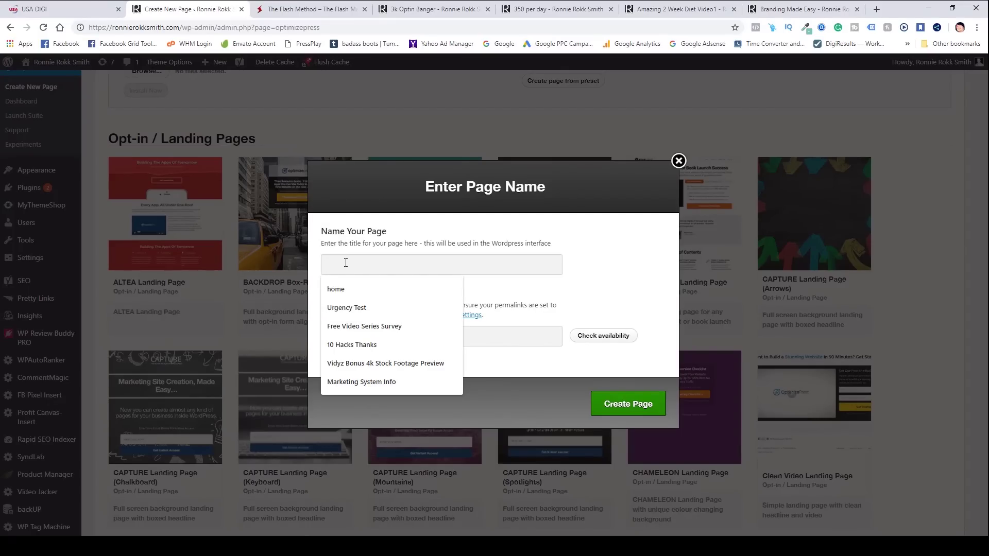
type("landing pa")
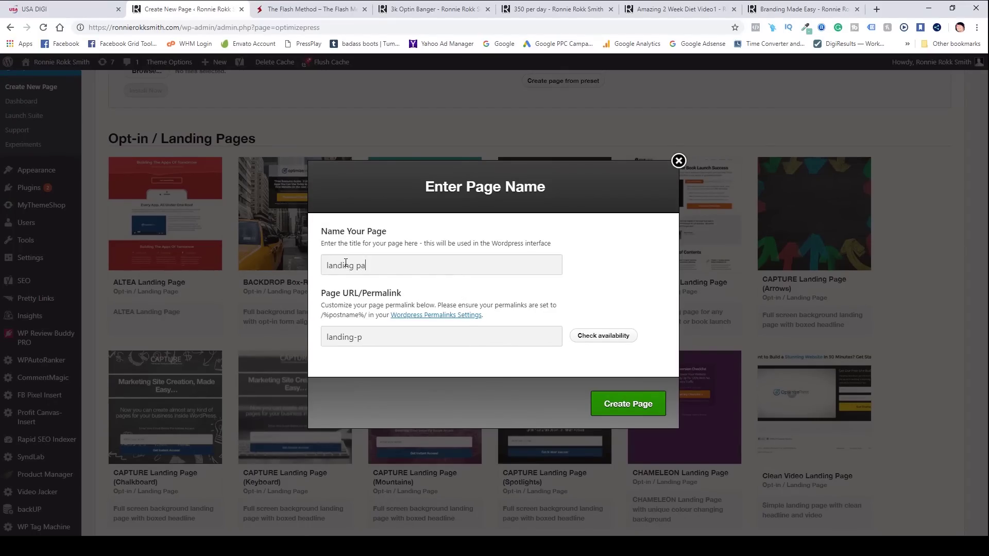
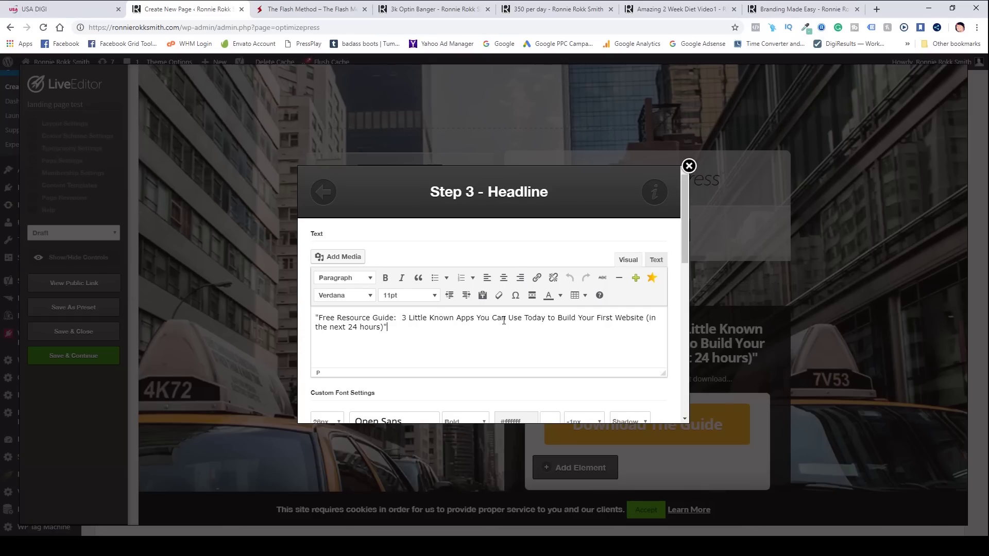
left_click(689, 166)
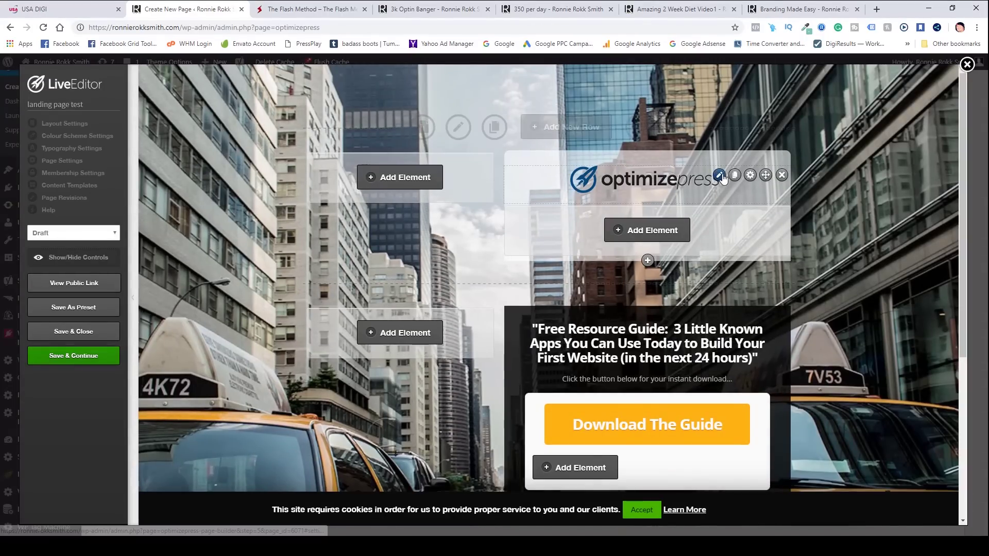
Step: Open the OptimizePress logo image element for editing and search the media library for "logo" to find a replacement
left_click(721, 176)
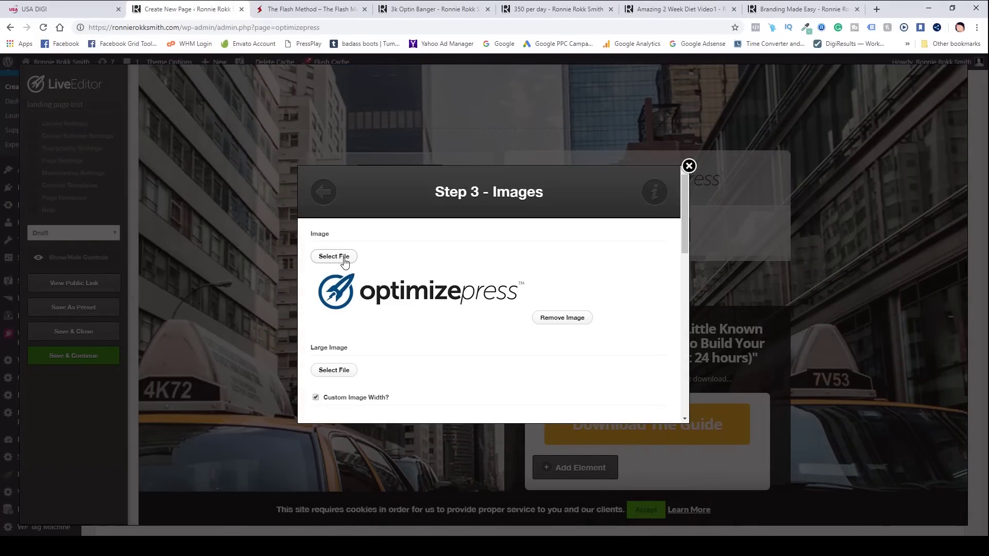
left_click(344, 259)
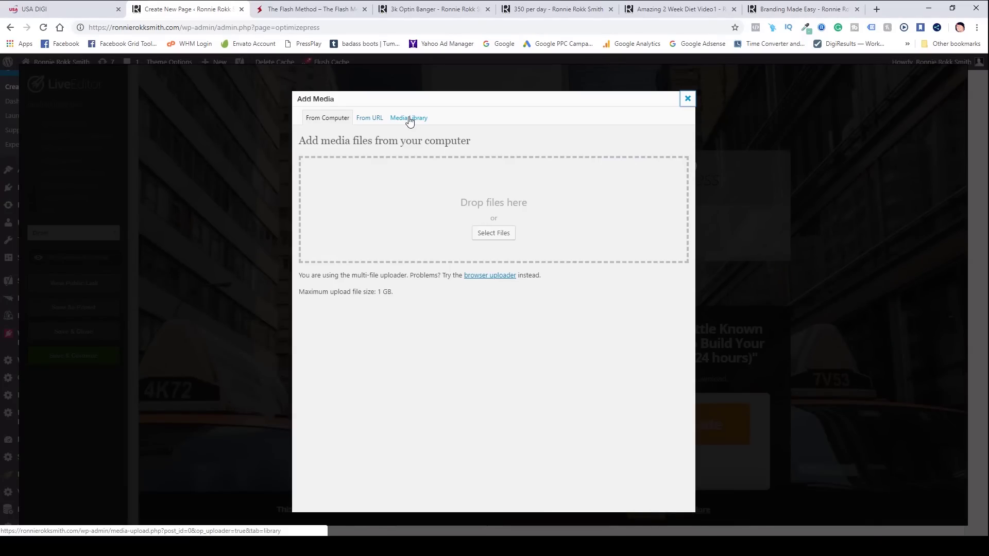
left_click(406, 122)
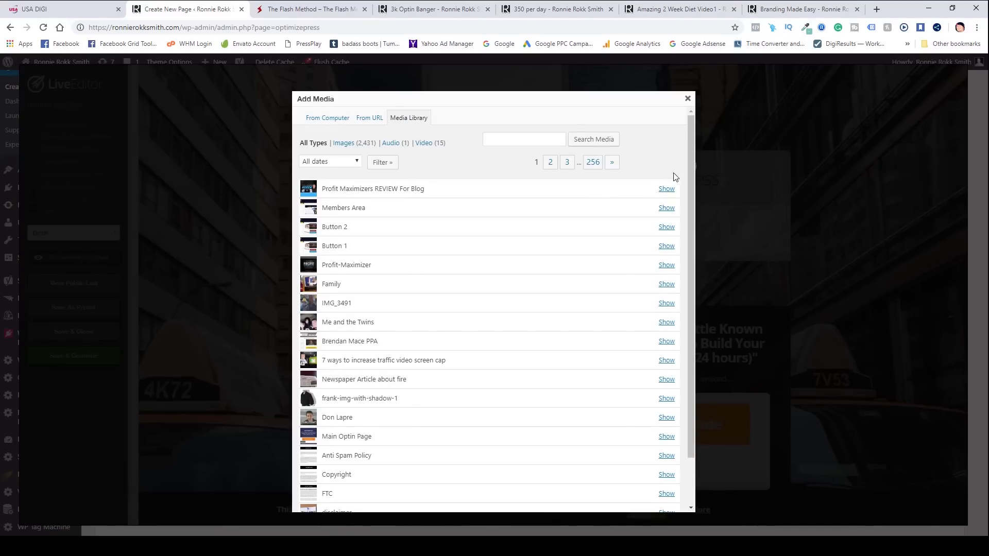
left_click(541, 141)
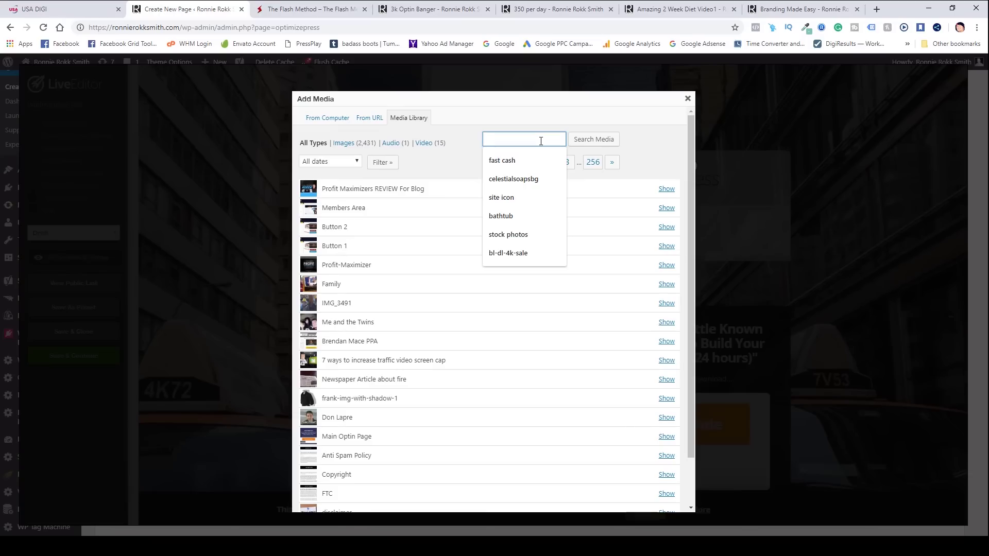
type("lgo")
key("BackSpace")
key("BackSpace")
key("BackSpace")
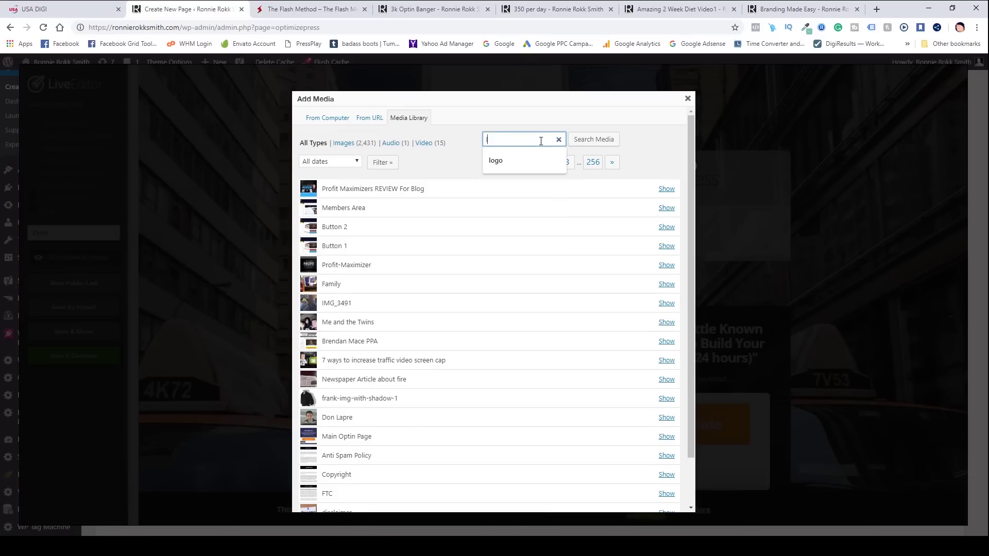
type("logo")
key("Return")
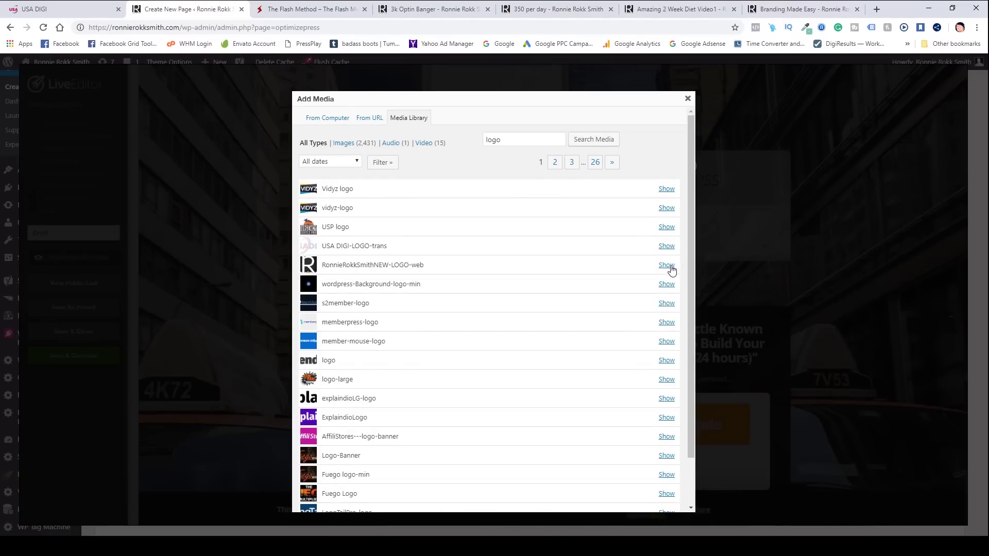
Step: Replace the page logo with the full-size 87 × 100 R logo, keeping it centred, and insert it into the page
left_click(666, 265)
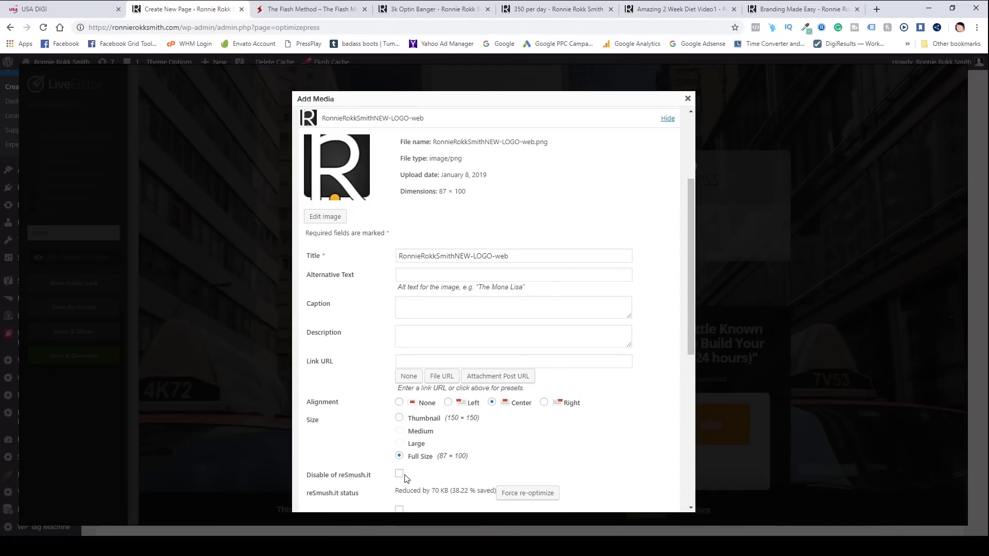
left_click_drag(689, 279, 693, 319)
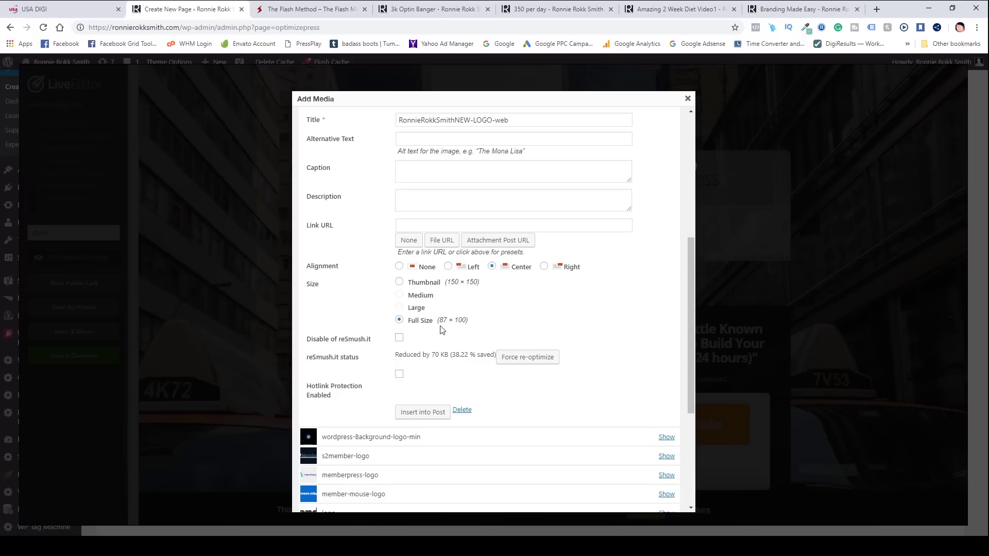
left_click(423, 413)
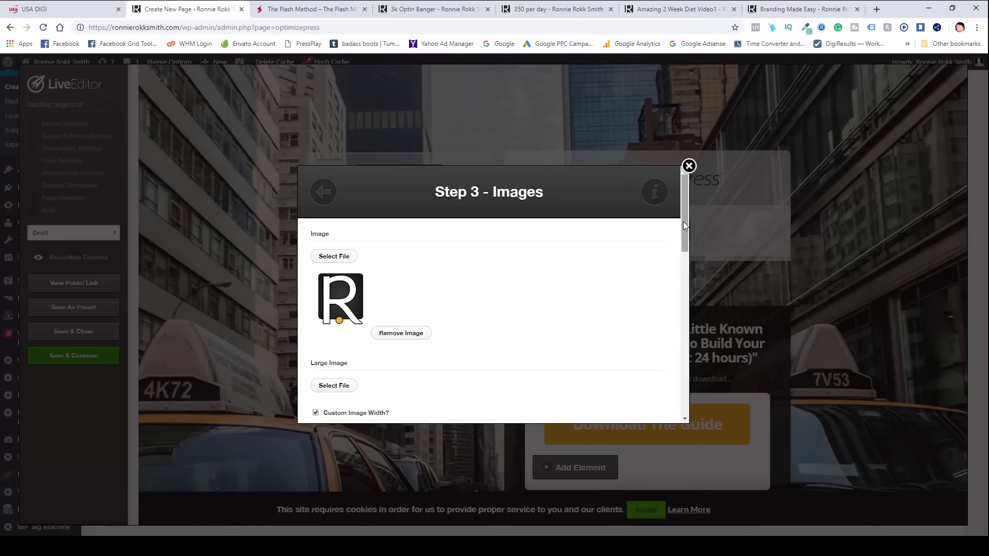
left_click_drag(684, 225, 690, 393)
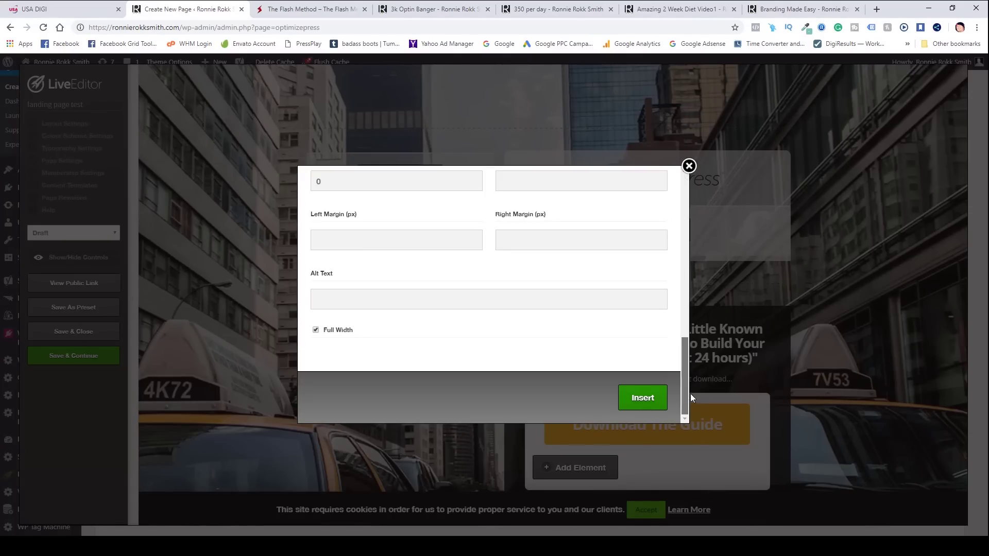
left_click(643, 400)
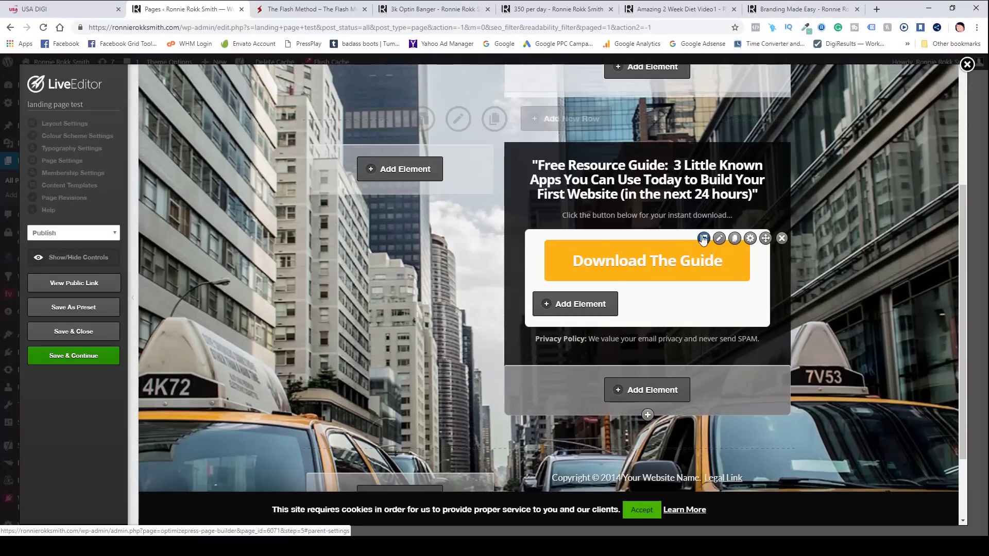
Step: Change the opt-in button's text to "Download Now >>" in its OverlayOptimizer settings
left_click(703, 239)
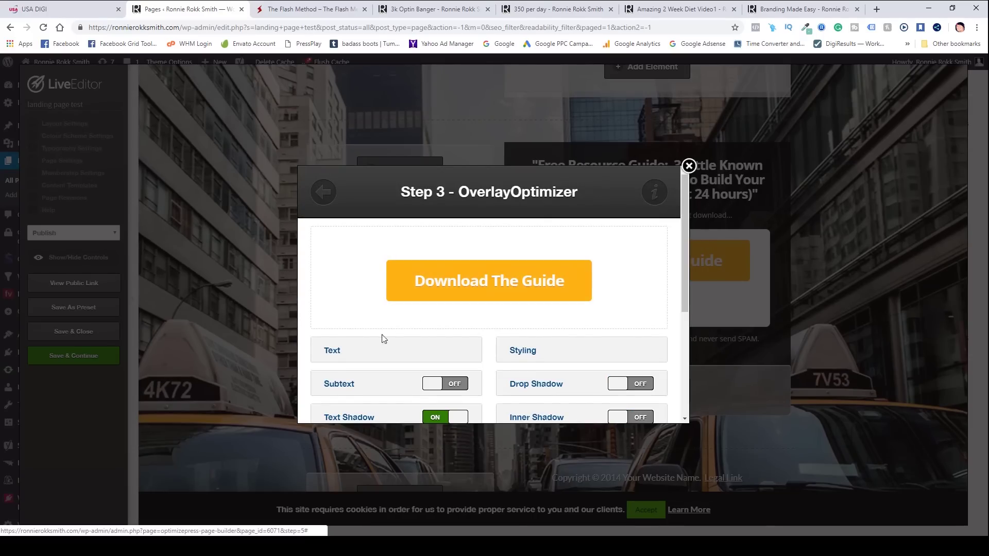
left_click(332, 352)
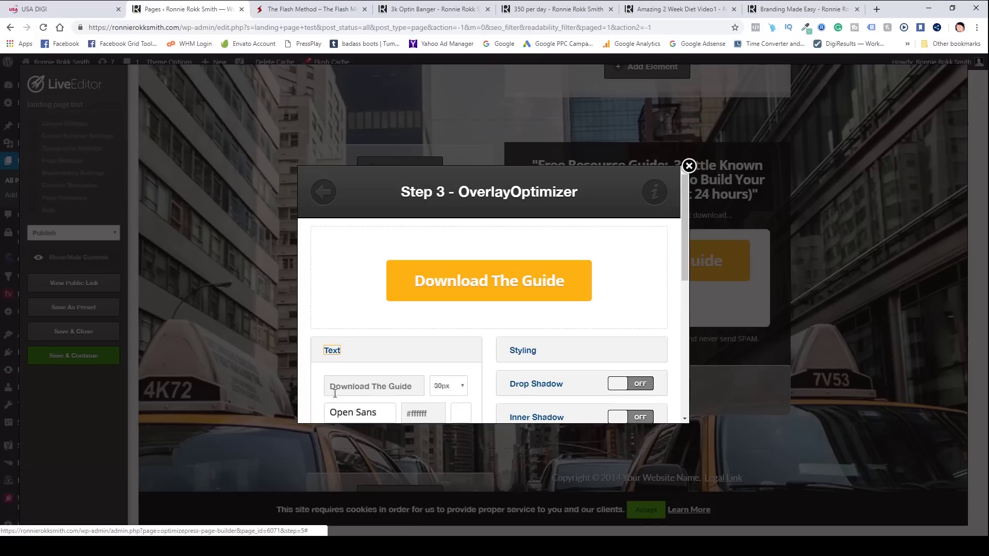
left_click_drag(417, 394, 311, 390)
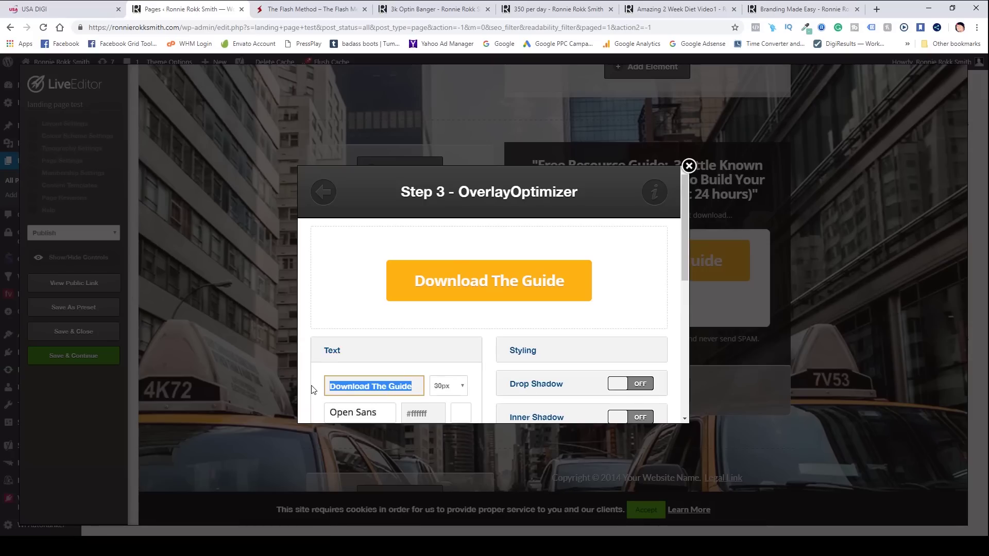
key("End")
key("BackSpace")
key("BackSpace")
key("BackSpace")
key("BackSpace")
key("BackSpace")
key("BackSpace")
key("BackSpace")
key("BackSpace")
key("BackSpace")
key("BackSpace")
key("BackSpace")
key("BackSpace")
key("BackSpace")
key("BackSpace")
key("BackSpace")
key("BackSpace")
key("BackSpace")
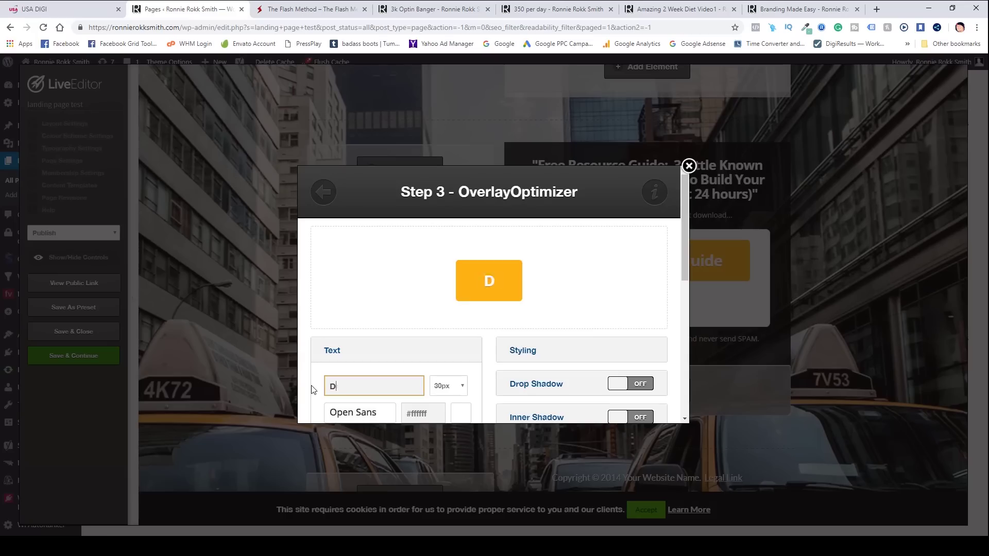
key("BackSpace")
type("Download ")
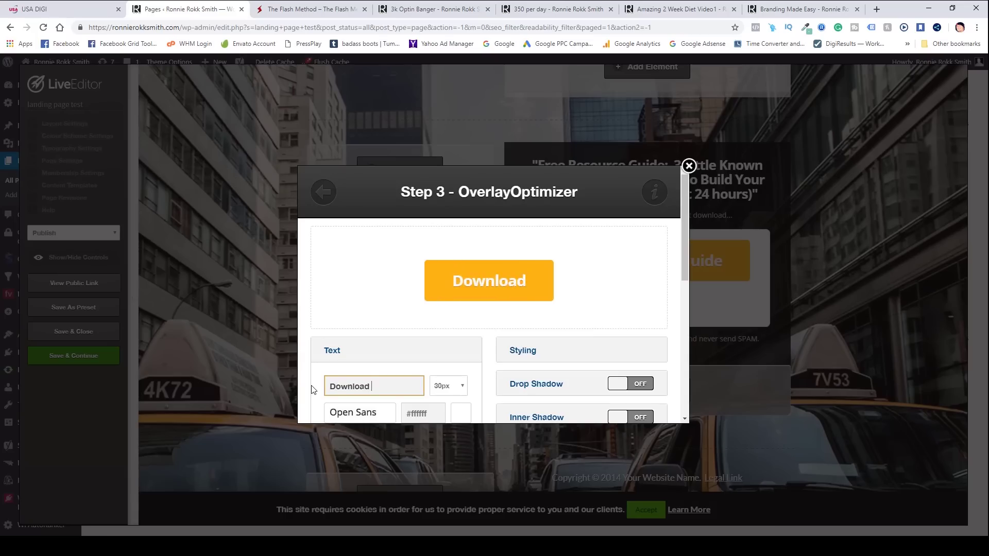
type("Now >>")
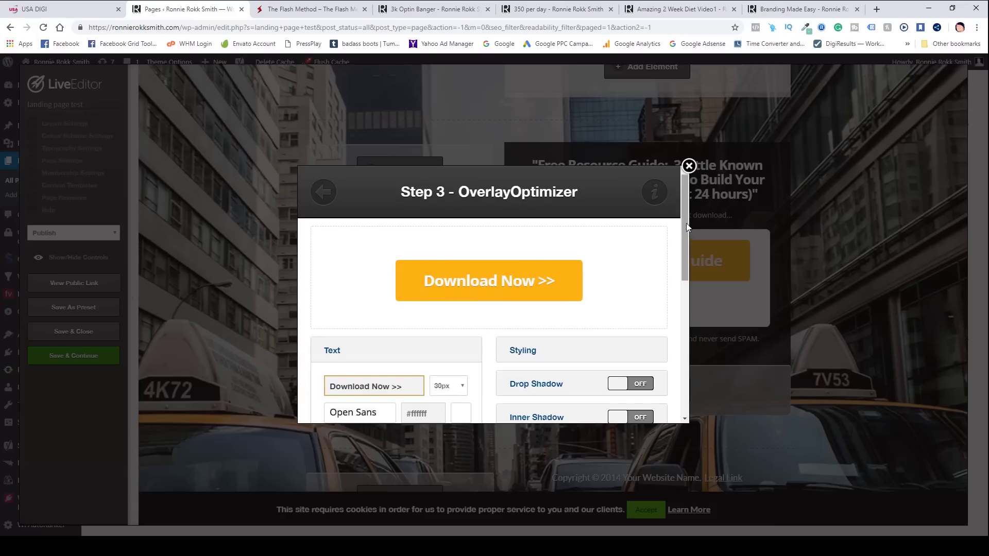
Step: Set the opt-in button's first background colour to dark red #a0031d in its styling settings and check the preview
left_click_drag(687, 223, 686, 261)
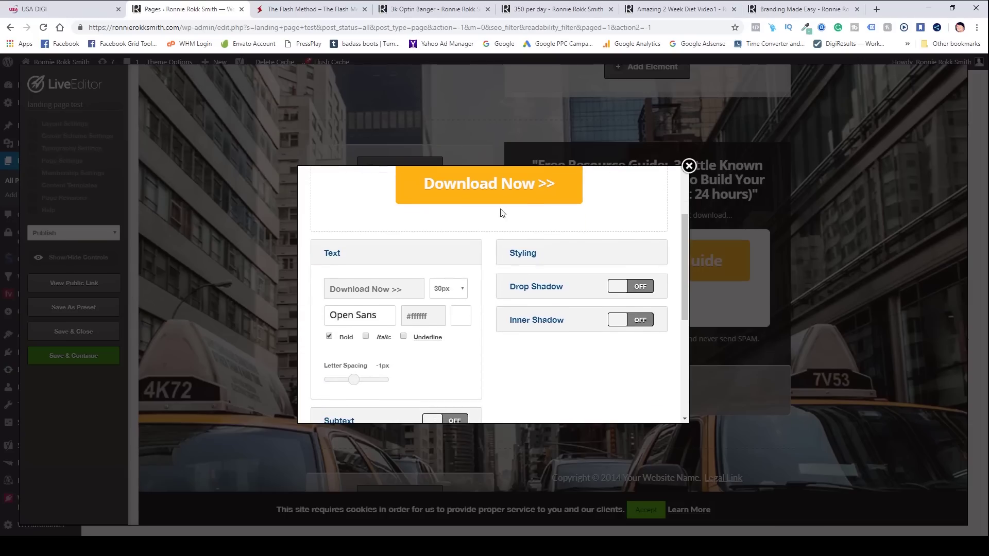
left_click(523, 255)
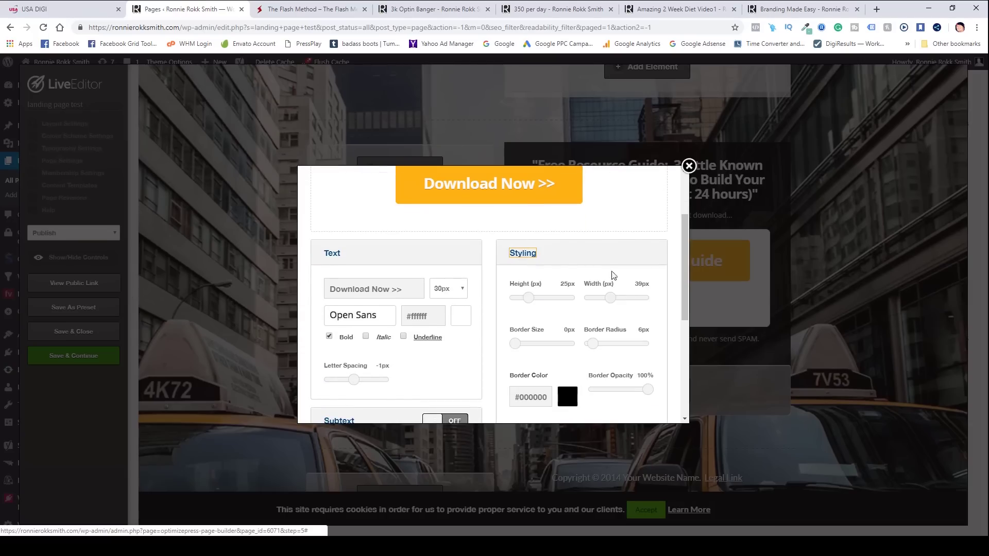
scroll(623, 299, "down", 3)
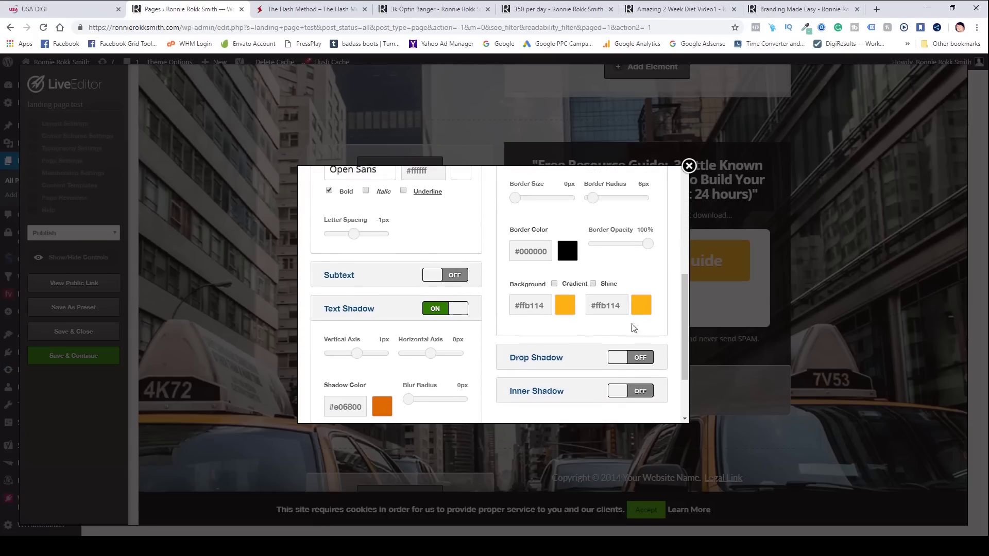
left_click(549, 306)
key("ctrl+a")
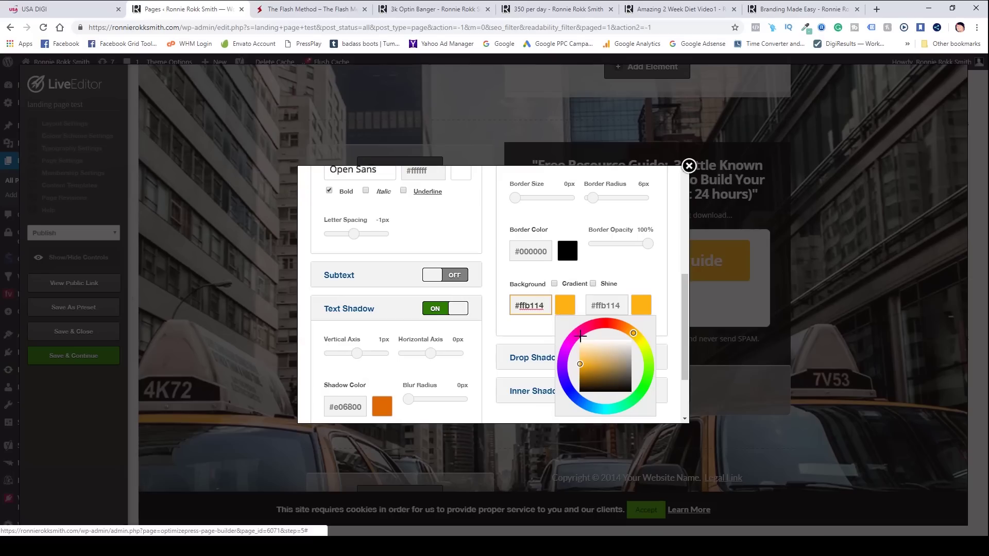
type("#ff14b3")
left_click(641, 305)
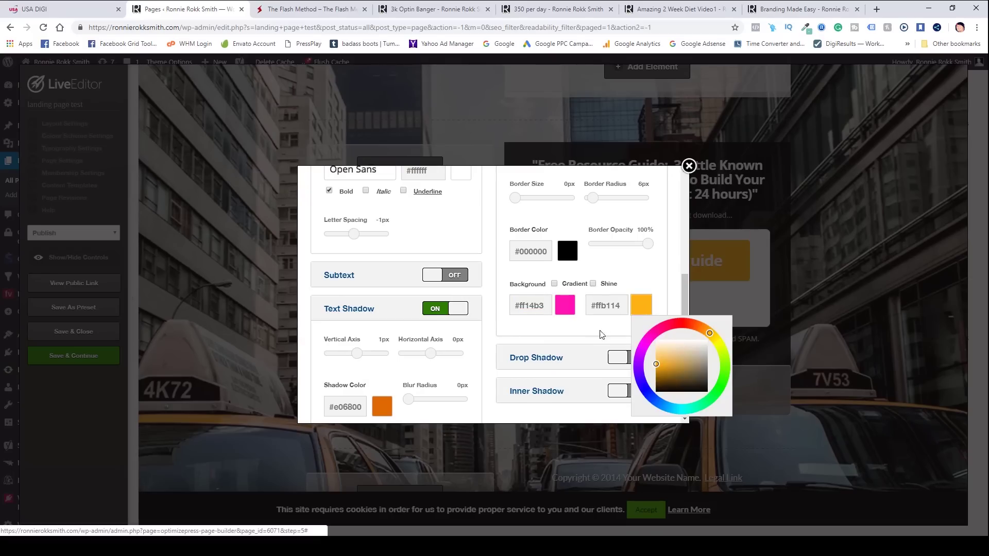
left_click(672, 282)
left_click(566, 311)
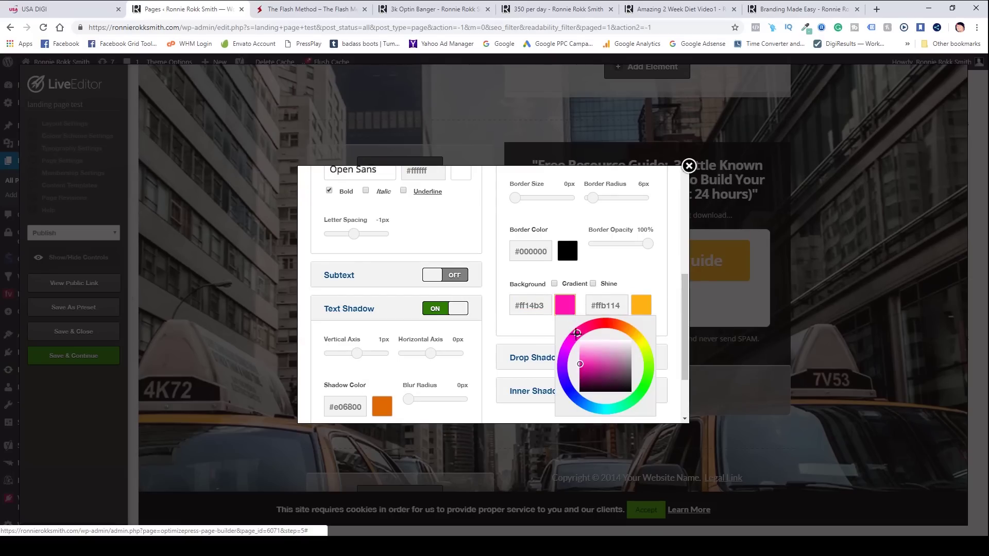
left_click(592, 324)
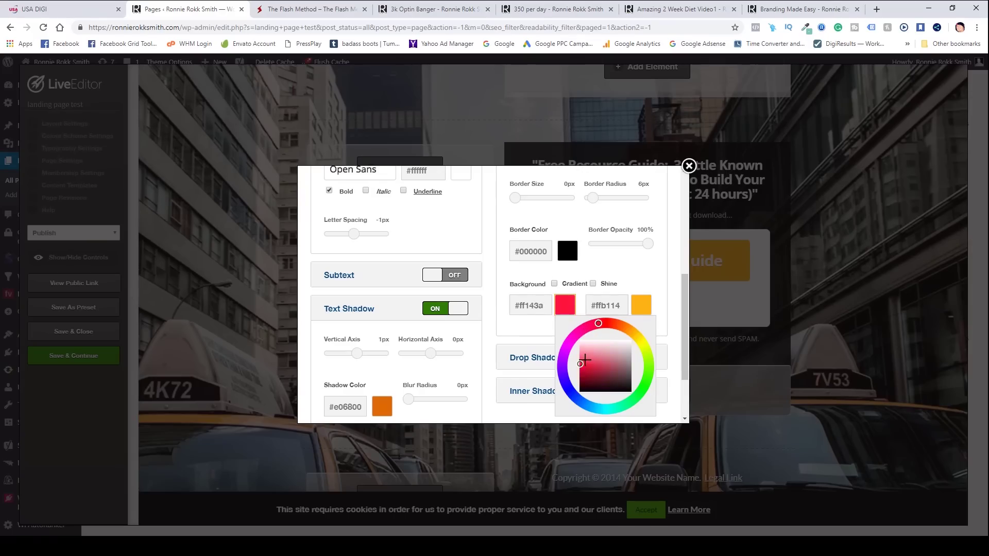
left_click_drag(580, 364, 582, 375)
left_click(542, 329)
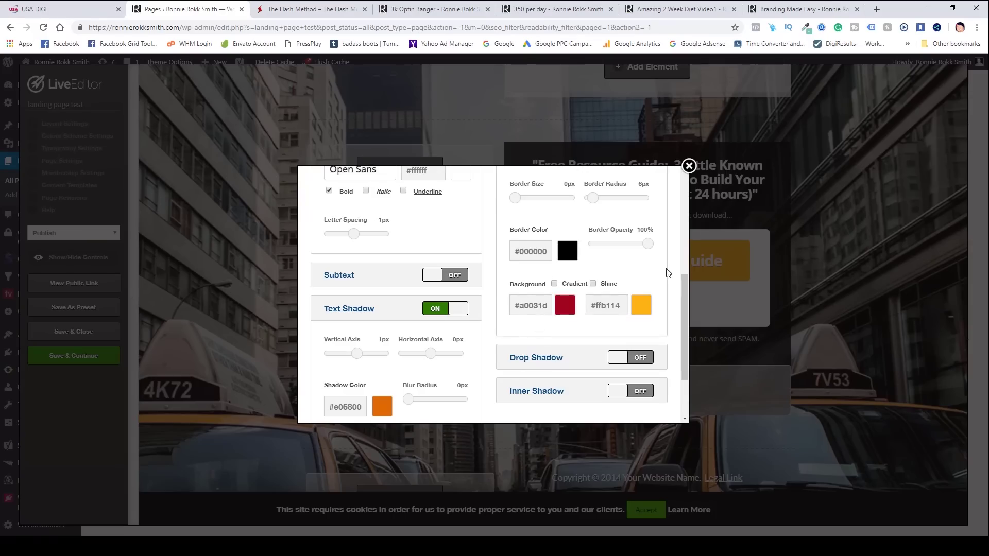
scroll(682, 237, "up", 3)
left_click_drag(682, 237, 682, 194)
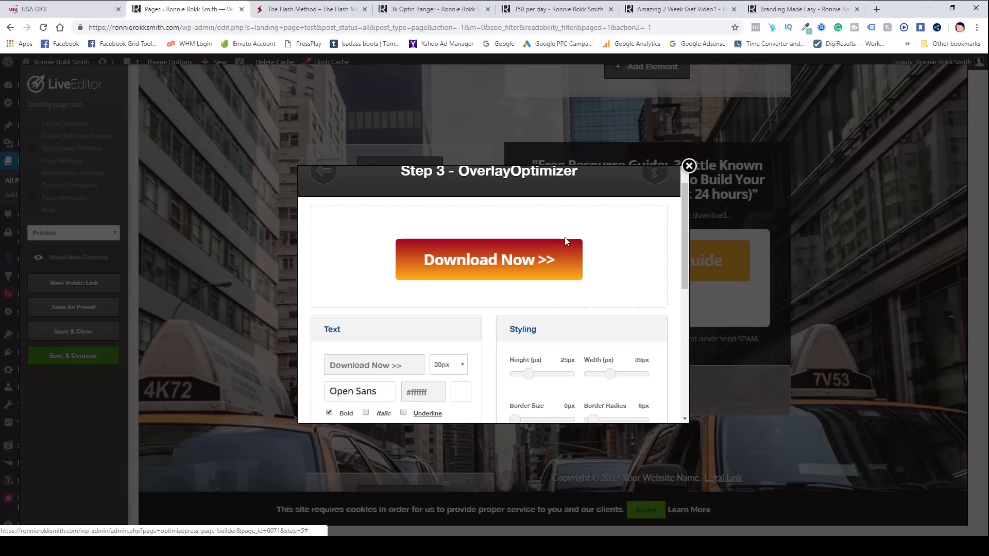
Step: Set the button's second background colour to blue #2414ff
left_click_drag(684, 227, 680, 302)
left_click(641, 342)
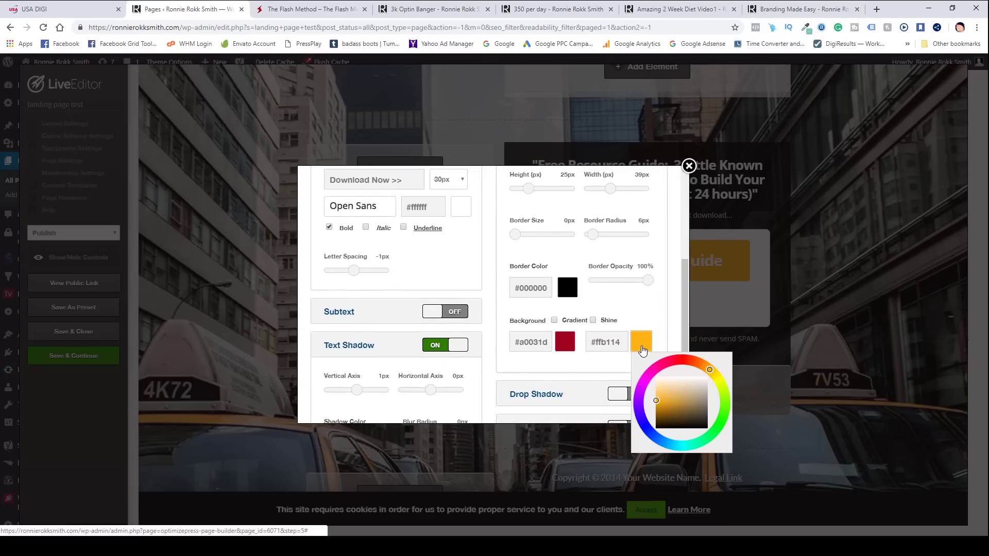
left_click(643, 422)
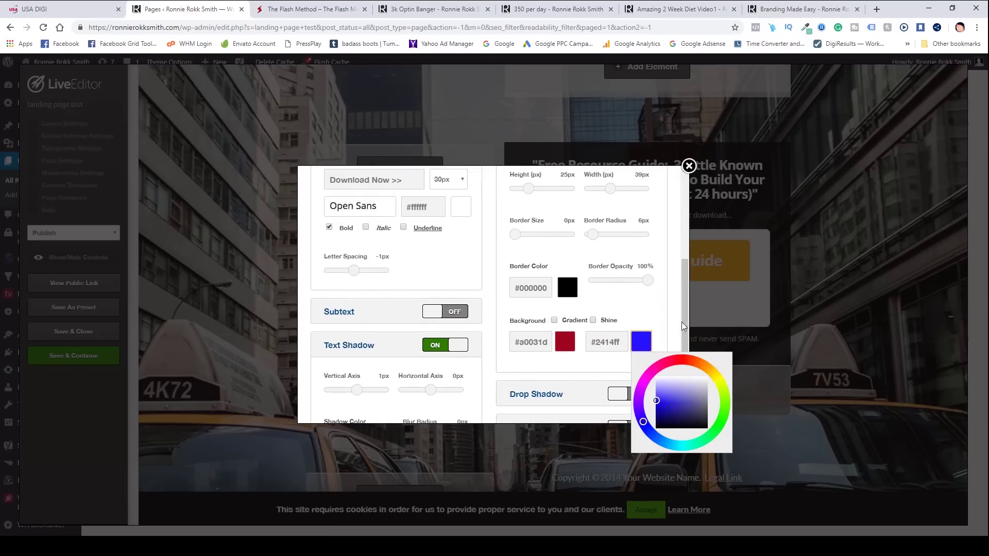
Step: Enable the Gradient and Shine options for the button background, then insert the restyled button and save the page
mouse_move(684, 323)
left_mouse_down()
mouse_move(679, 262)
mouse_move(684, 353)
mouse_move(679, 335)
left_mouse_up()
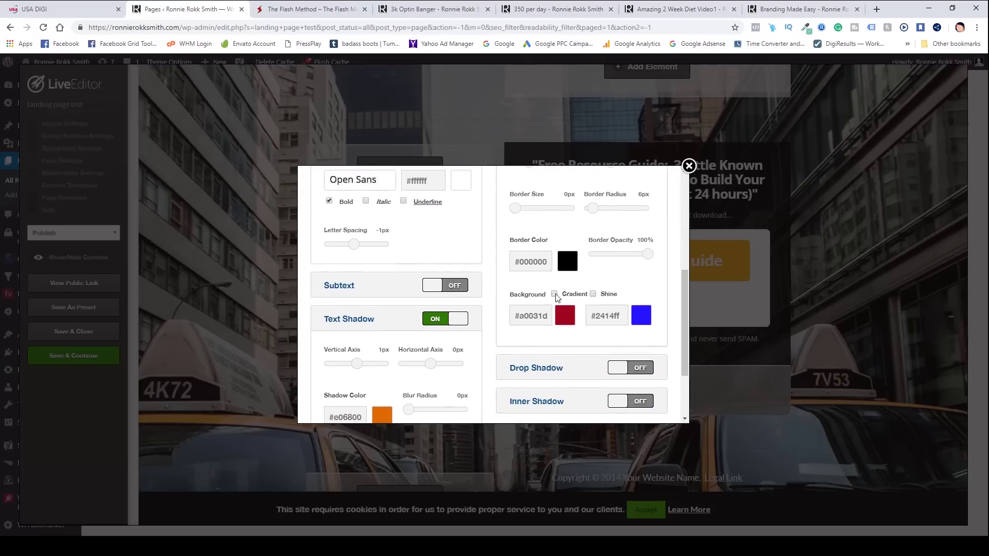
left_click_drag(684, 309, 690, 348)
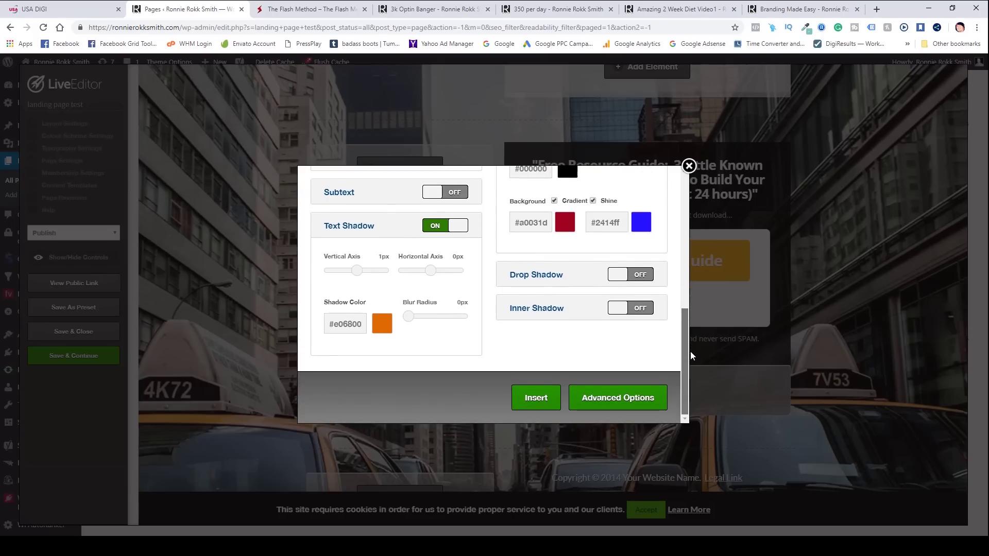
left_click(541, 402)
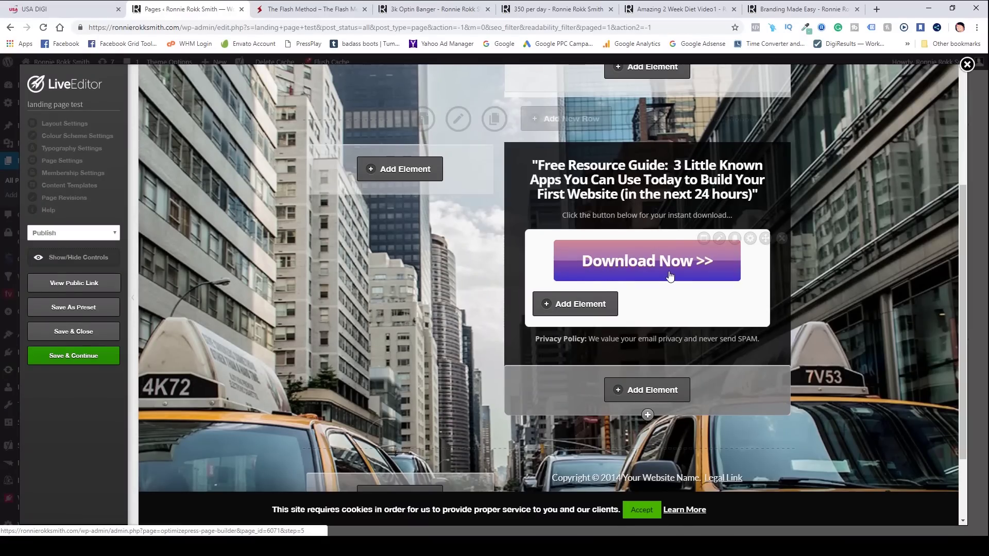
left_click(73, 359)
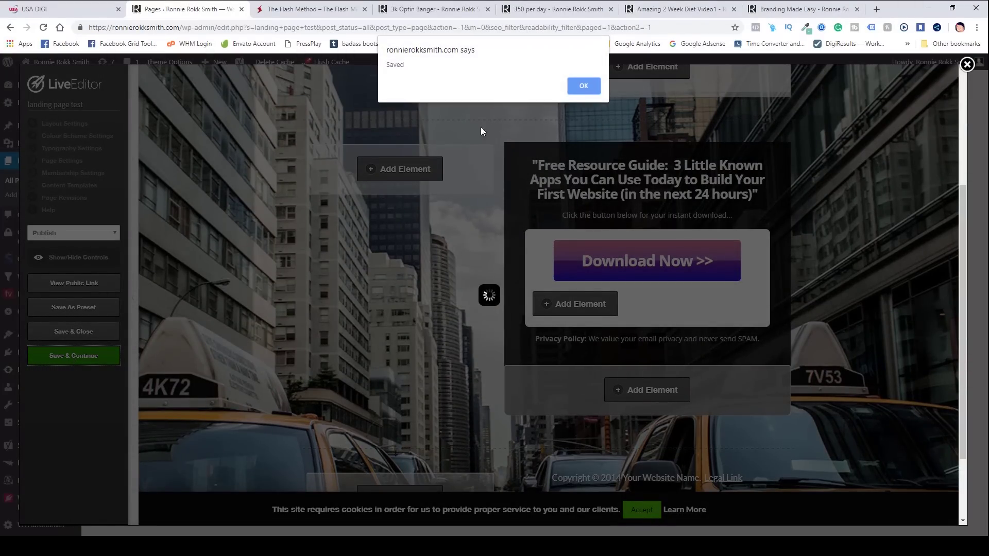
left_click(590, 85)
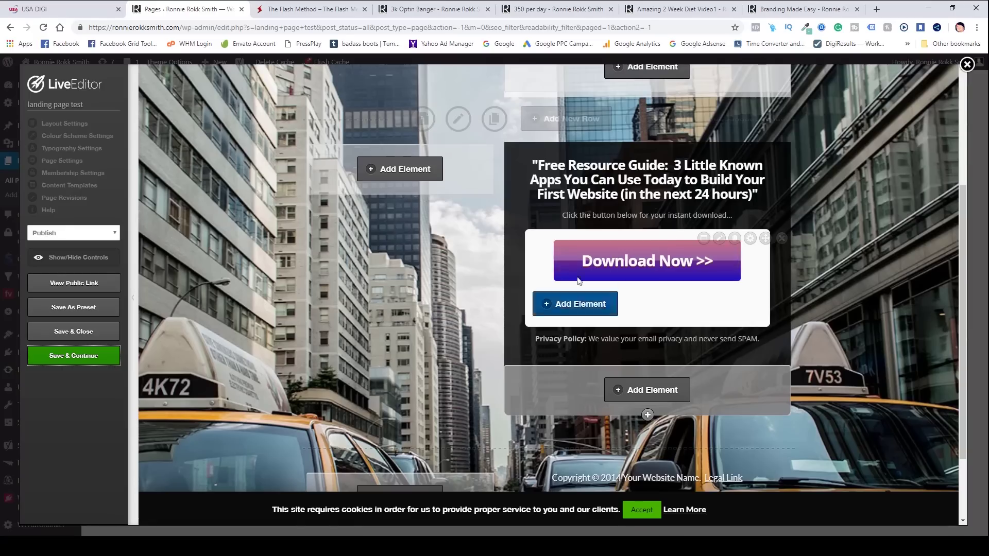
Step: Open the overlay's opt-in box for editing and set its integration type to GetResponse with the 1000_challenge provider list
left_click(721, 242)
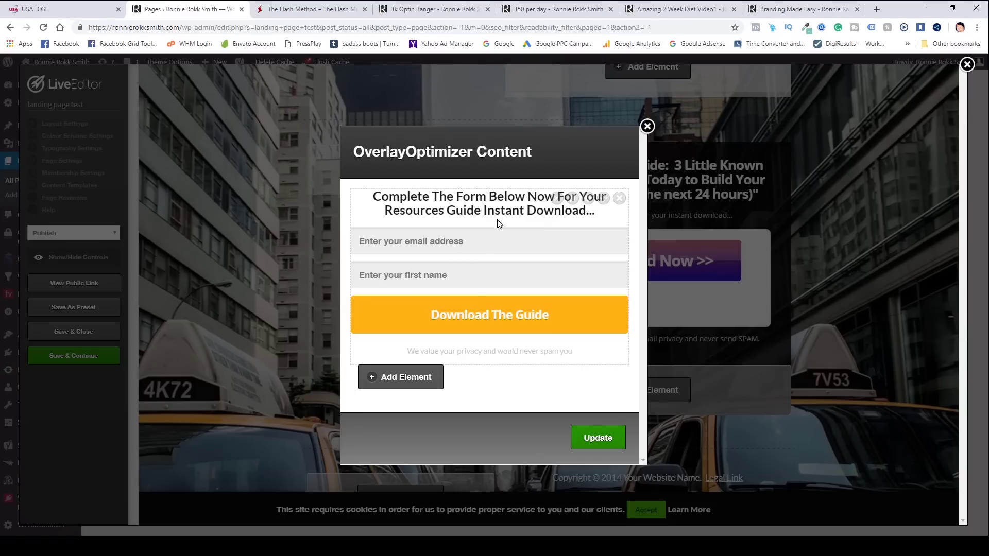
left_click(557, 201)
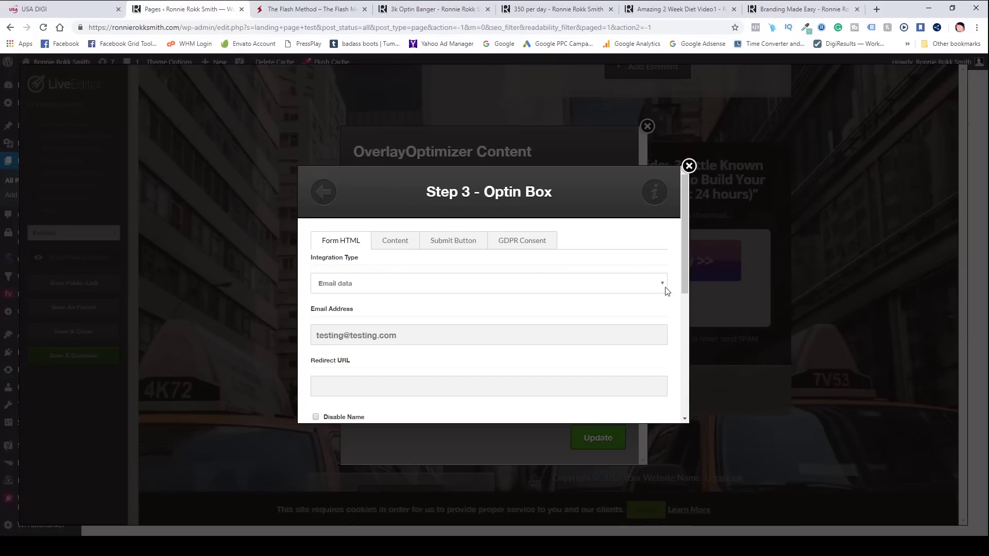
left_click(664, 287)
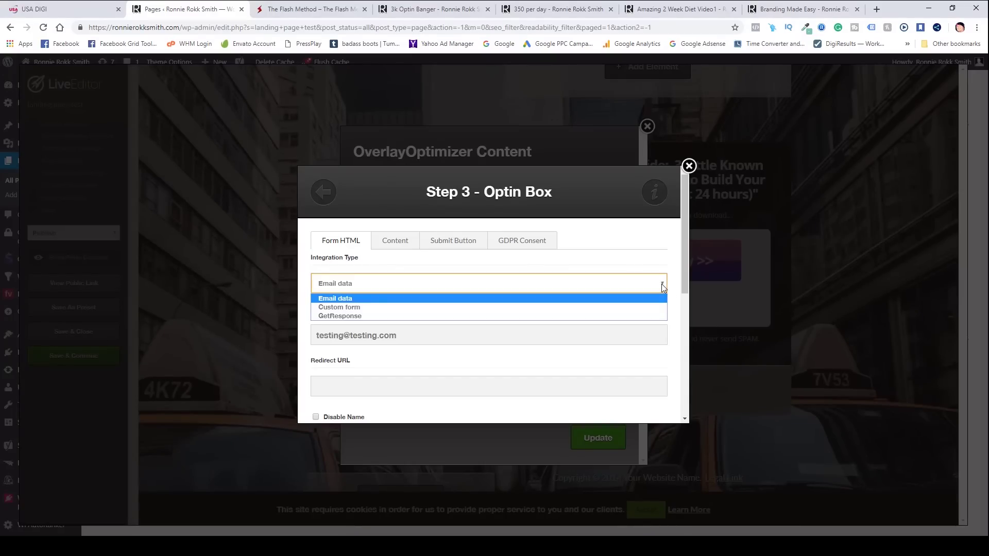
left_click(353, 316)
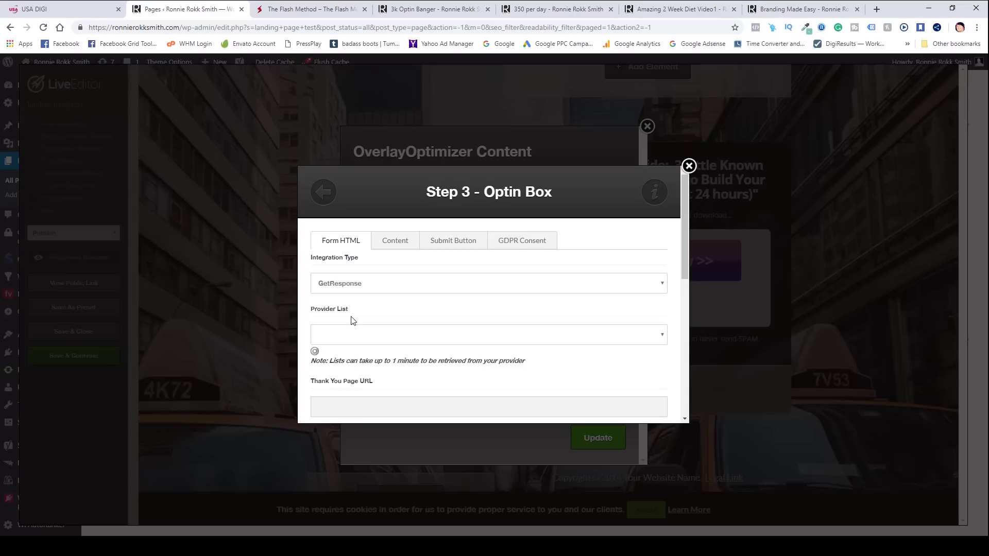
left_click(662, 334)
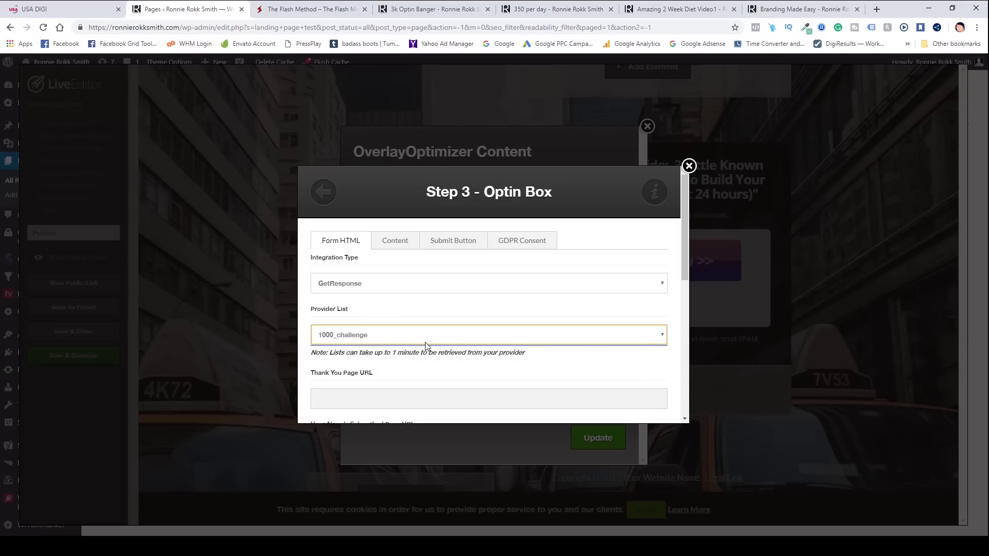
left_click(662, 335)
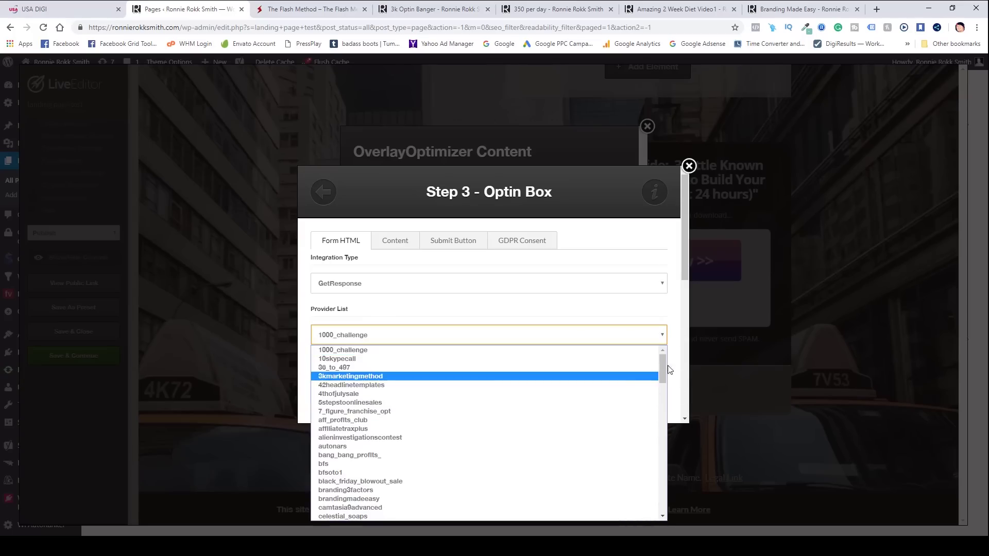
left_click(644, 309)
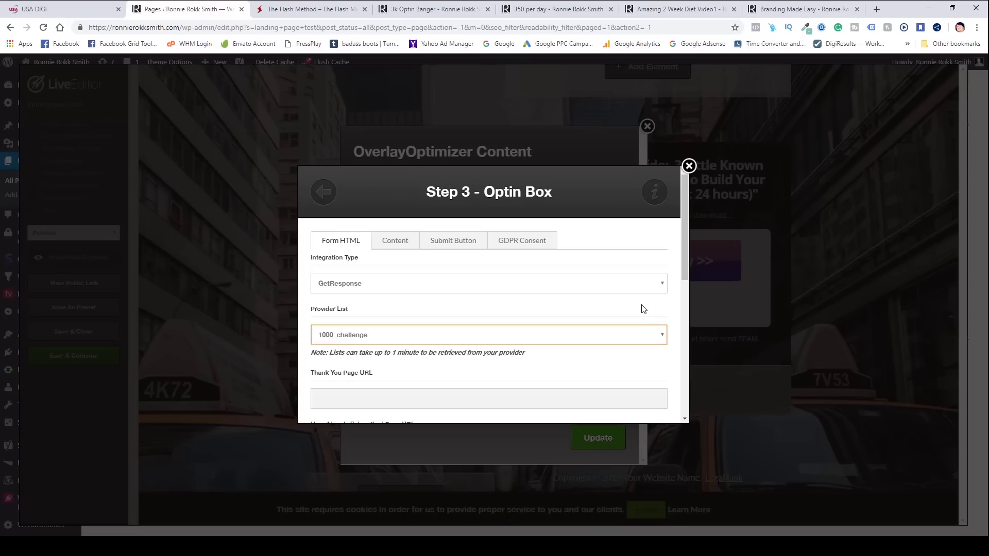
Step: Examine the Thank You Page URL setting and try the Disable Name option, turning it back off
left_click_drag(686, 269, 690, 318)
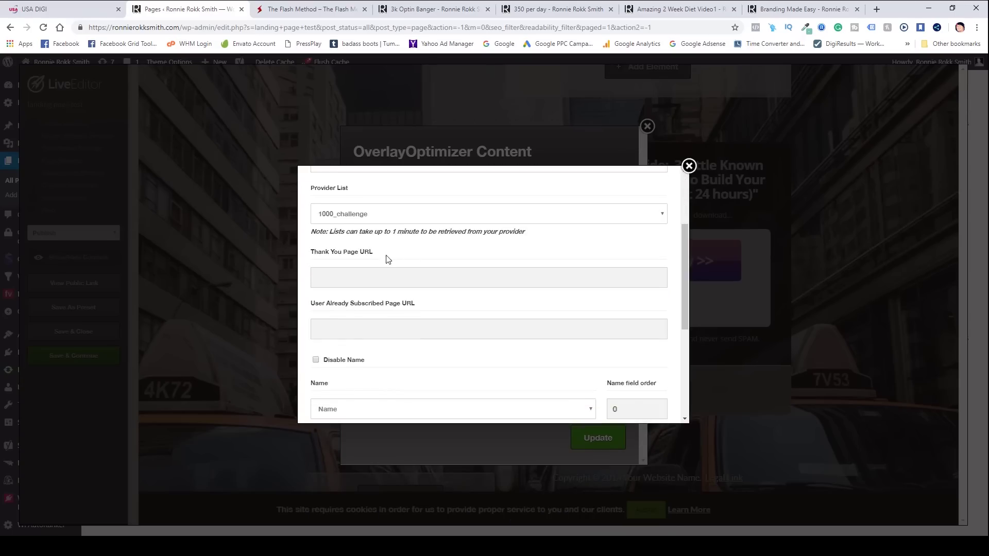
left_click(323, 277)
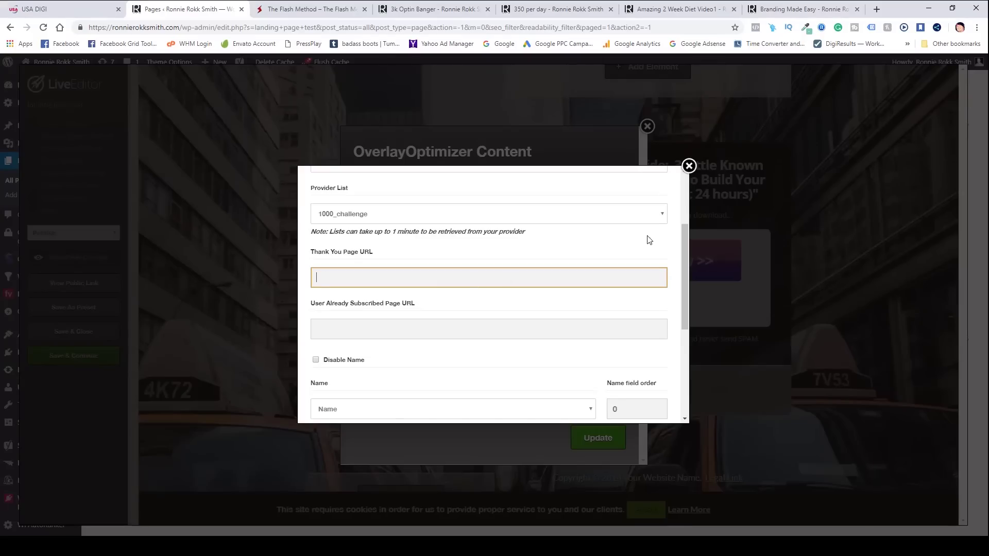
left_click_drag(687, 243, 689, 306)
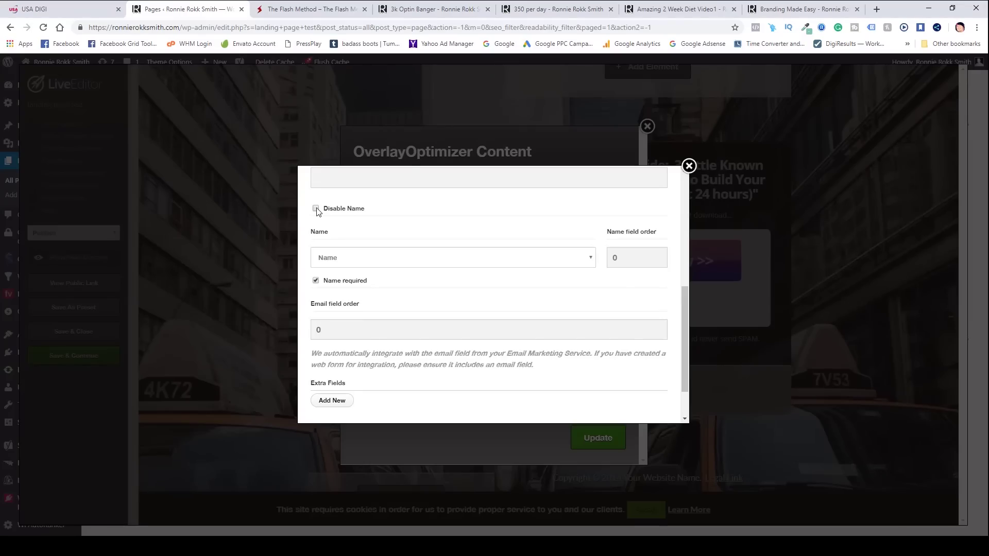
left_click(315, 206)
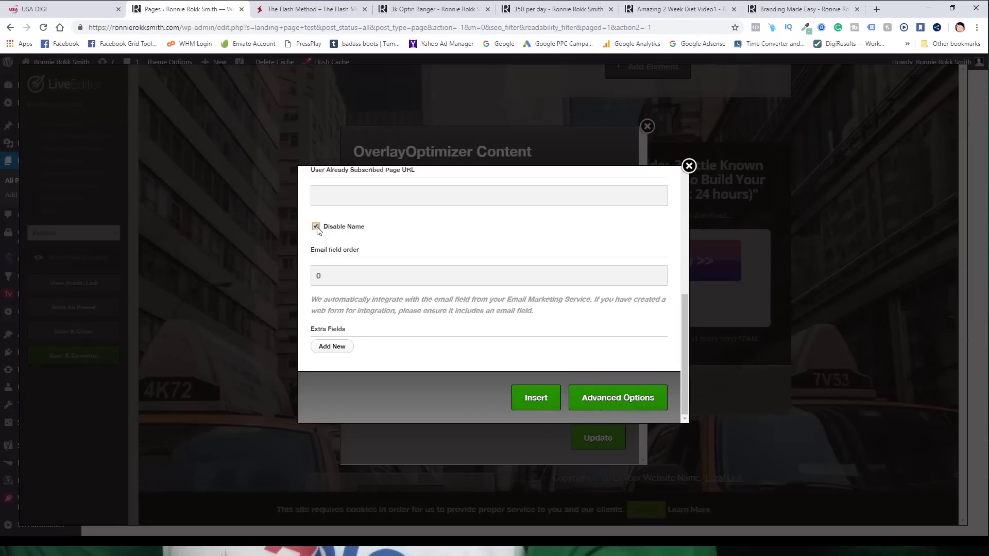
left_click(316, 223)
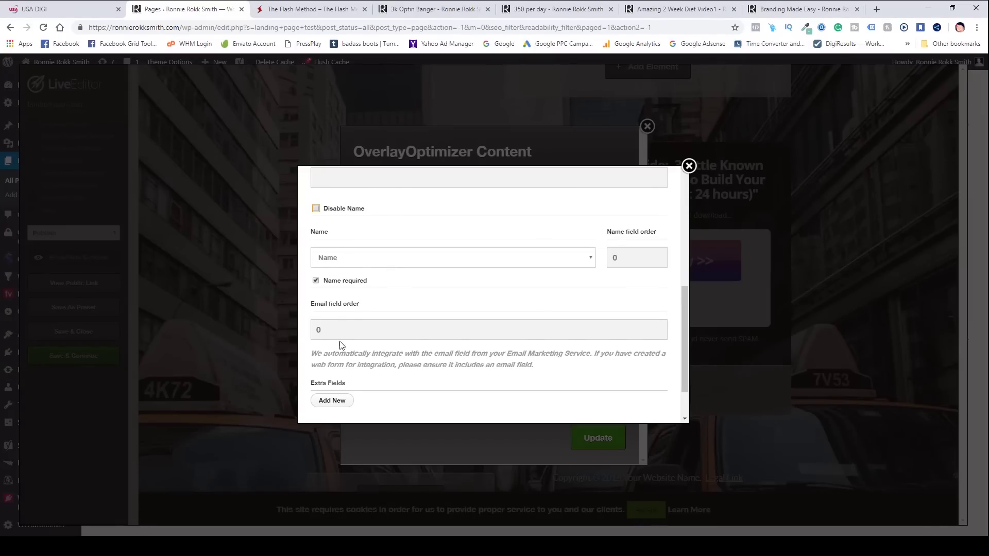
Step: Set the opt-in form's email field order to 1 and insert the opt-in box into the overlay
scroll(679, 298, "down", 2)
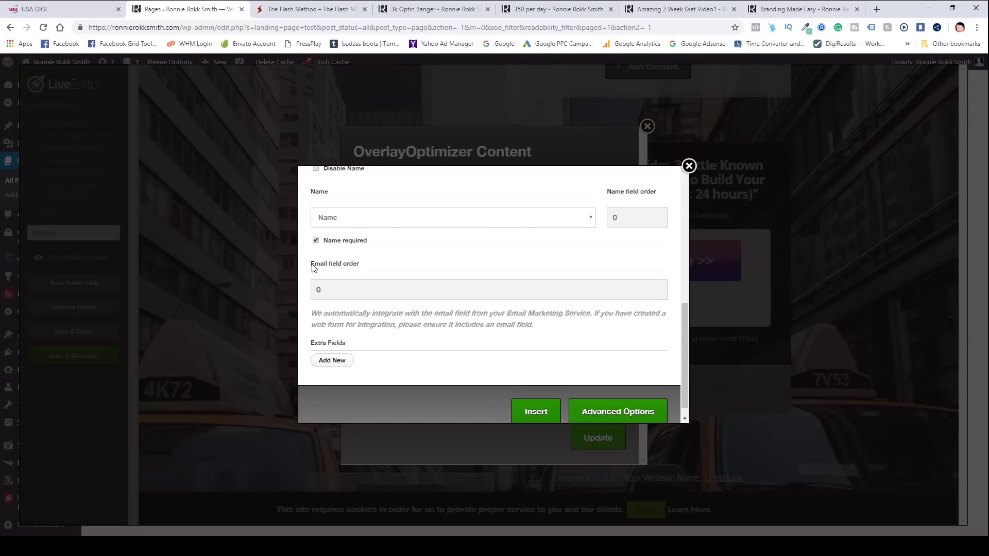
left_click(319, 290)
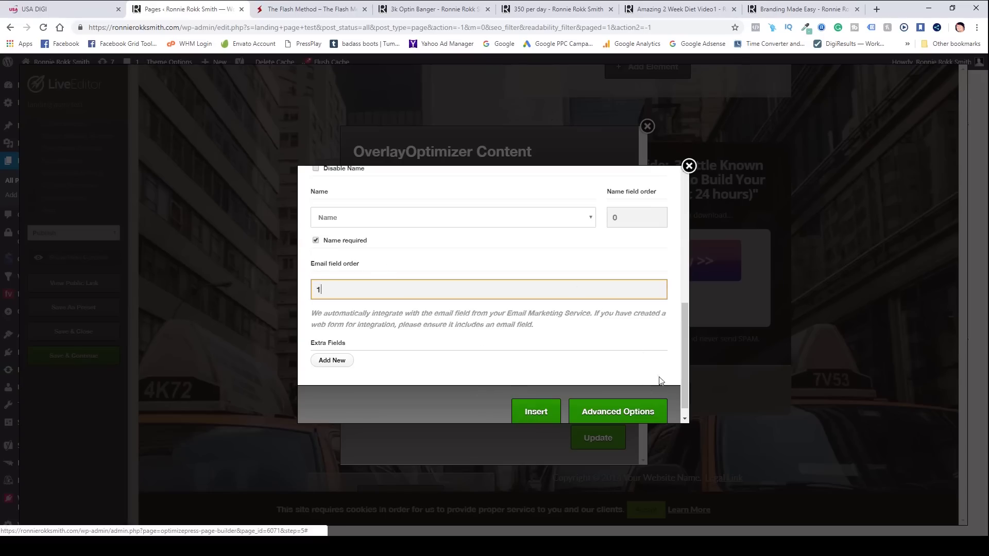
left_click_drag(681, 375, 691, 393)
left_click(525, 403)
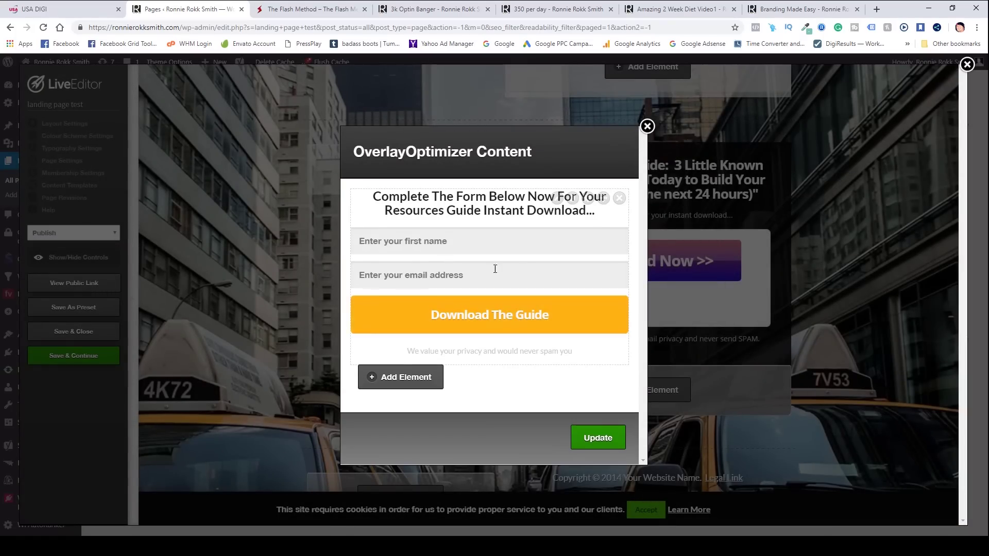
Step: Update the OverlayOptimizer content and save the landing page, keeping it open for editing
left_click(599, 440)
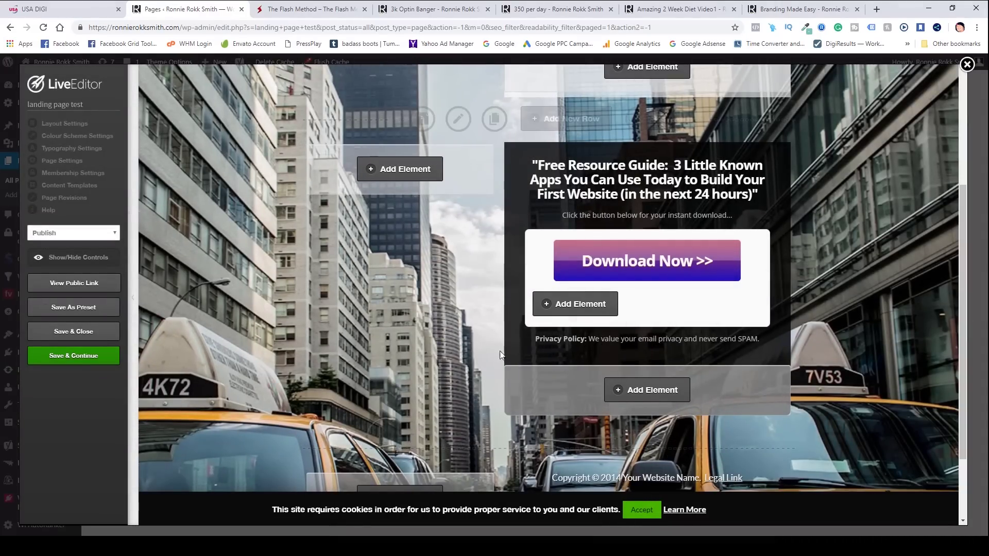
left_click(73, 359)
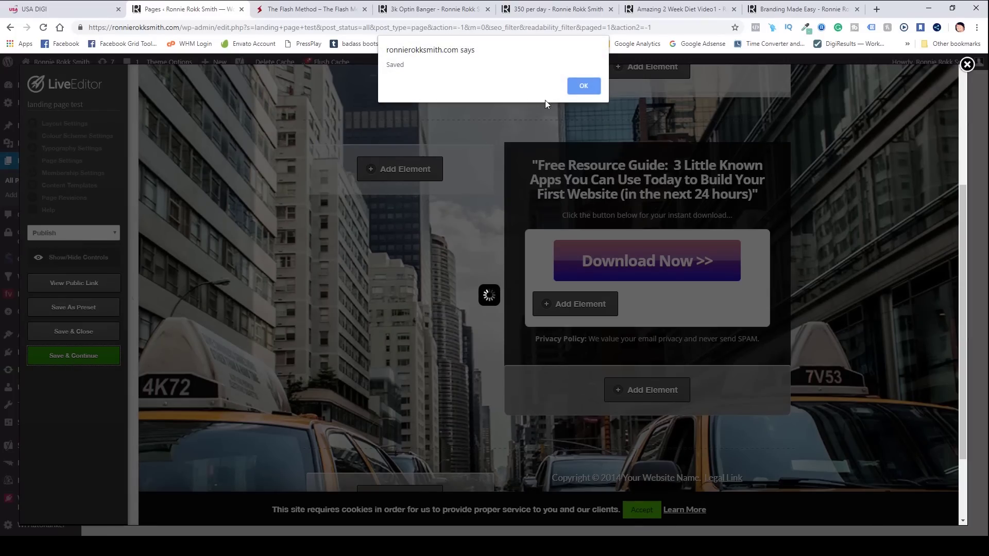
left_click(583, 86)
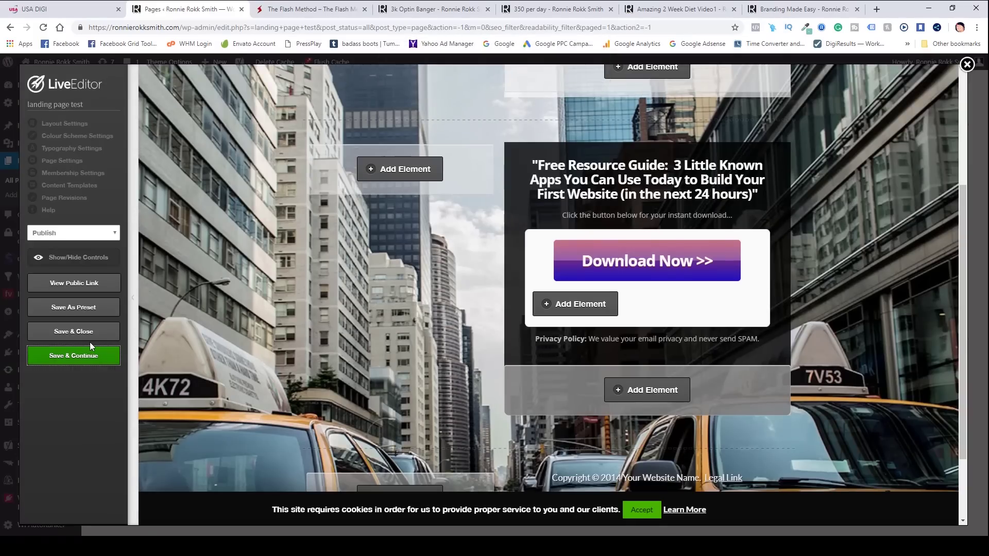
Step: Open the landing page's public link in a new browser tab and view the published page
right_click(73, 287)
left_click(108, 293)
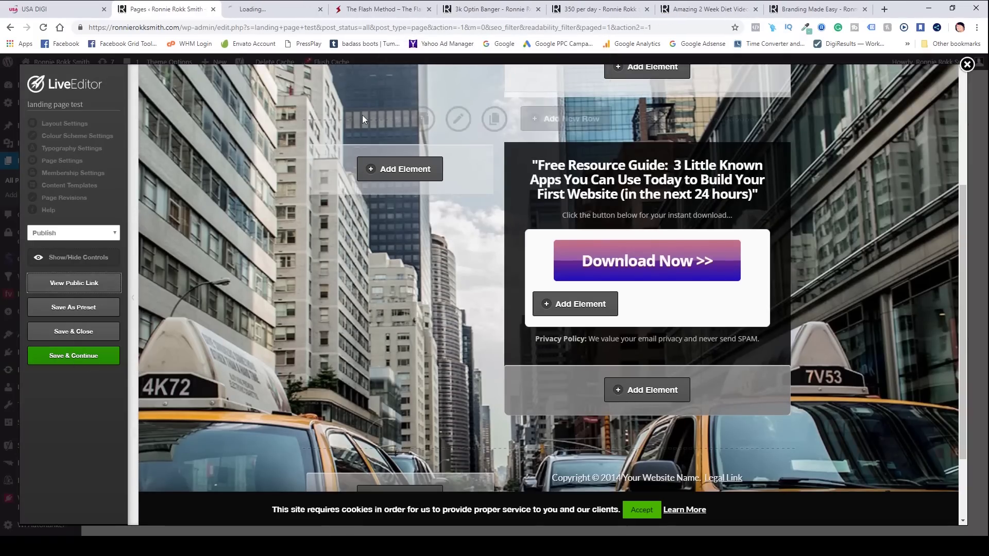
left_click(267, 11)
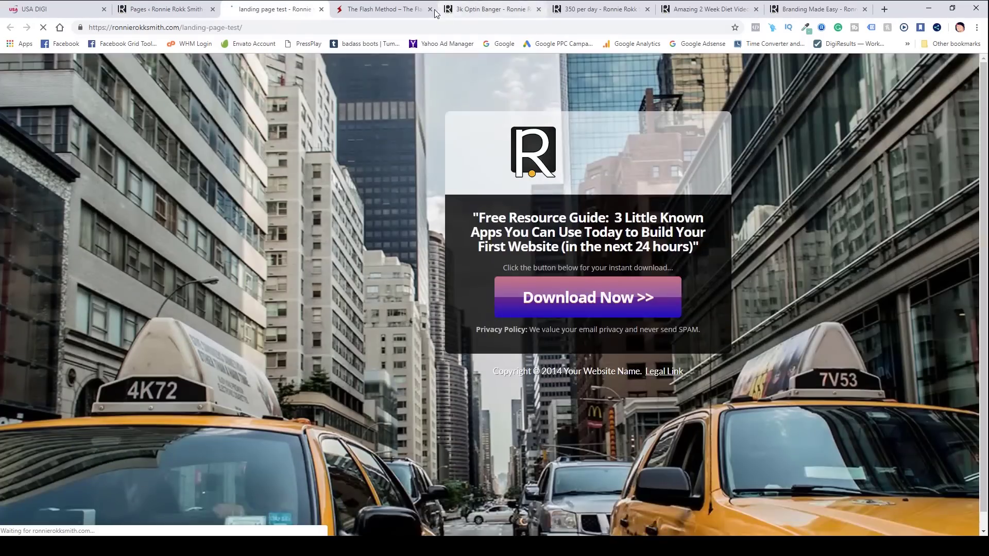